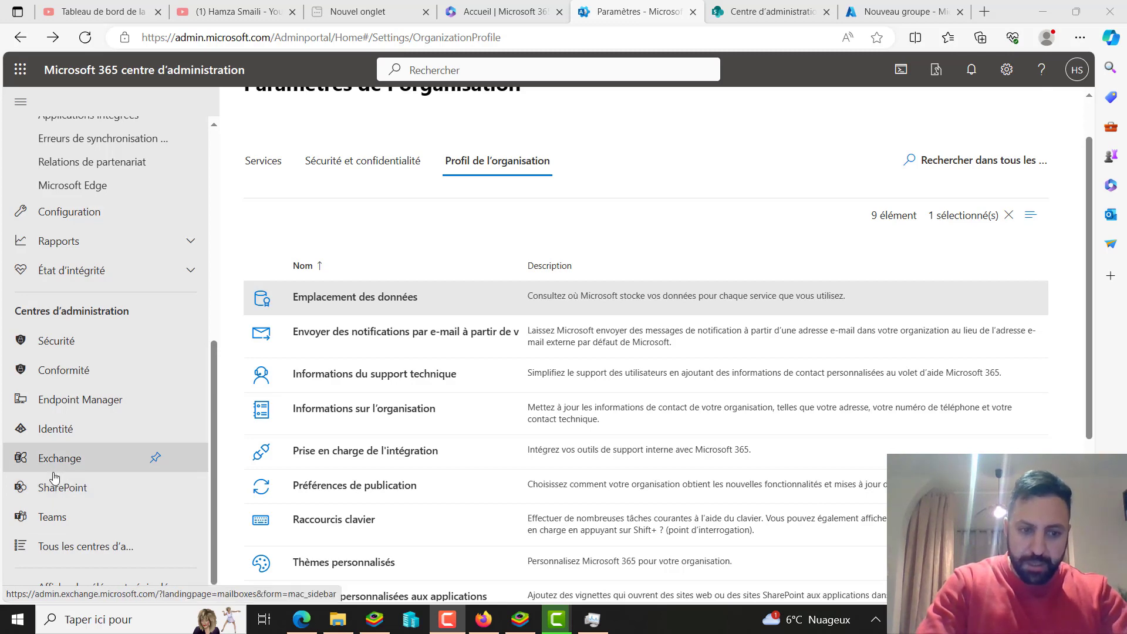
Step: Switch to the SharePoint admin center and show the list of active sites
left_click(766, 7)
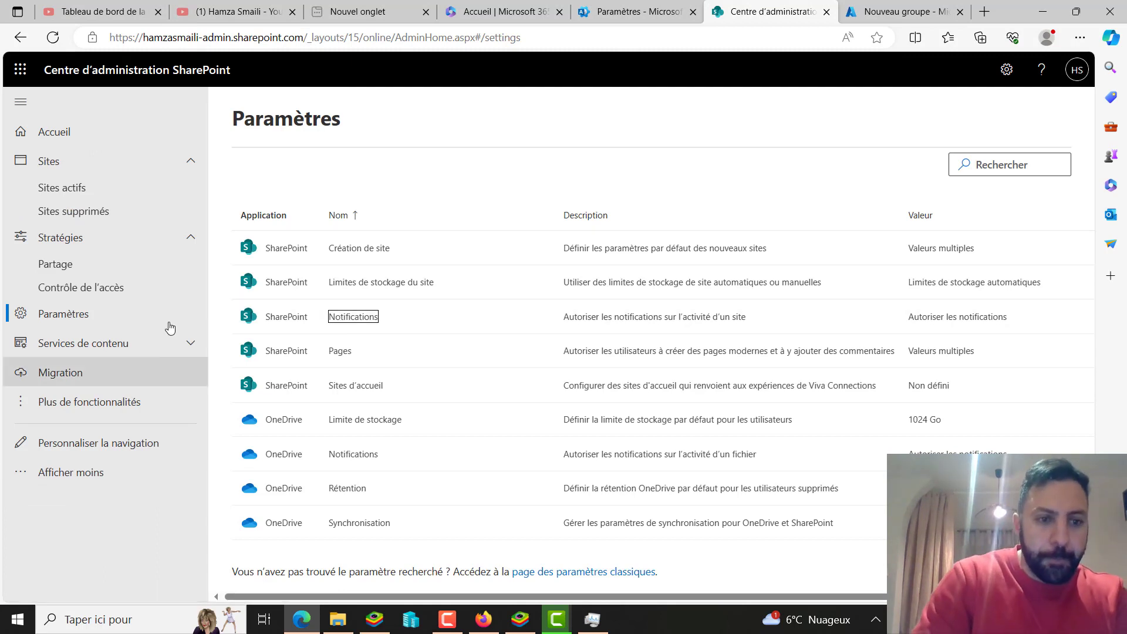
left_click(156, 238)
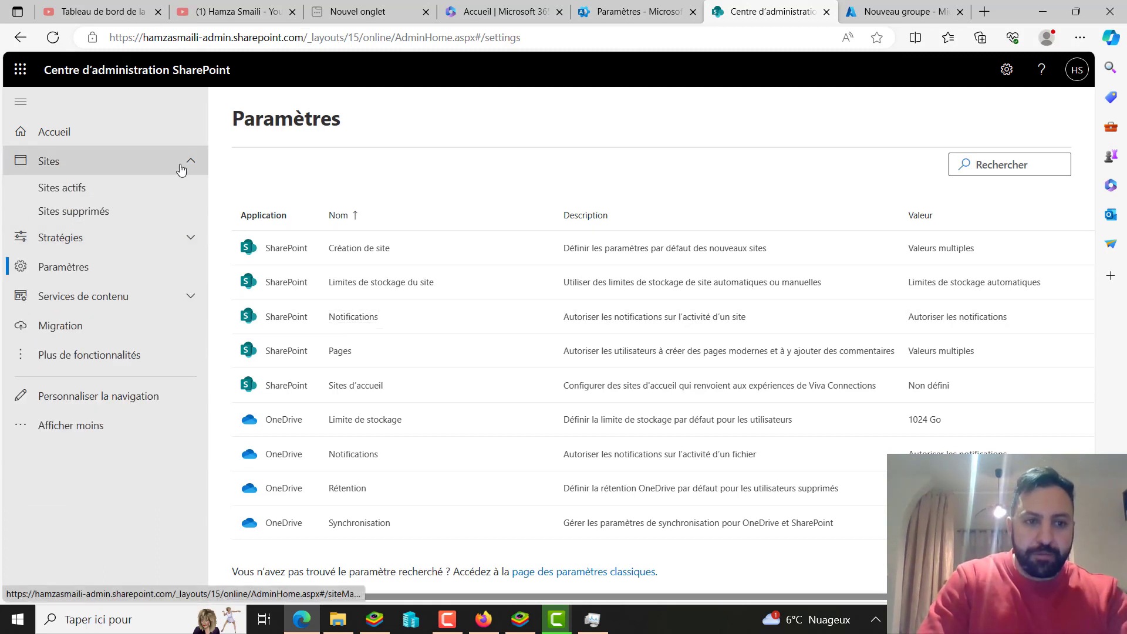
left_click(182, 168)
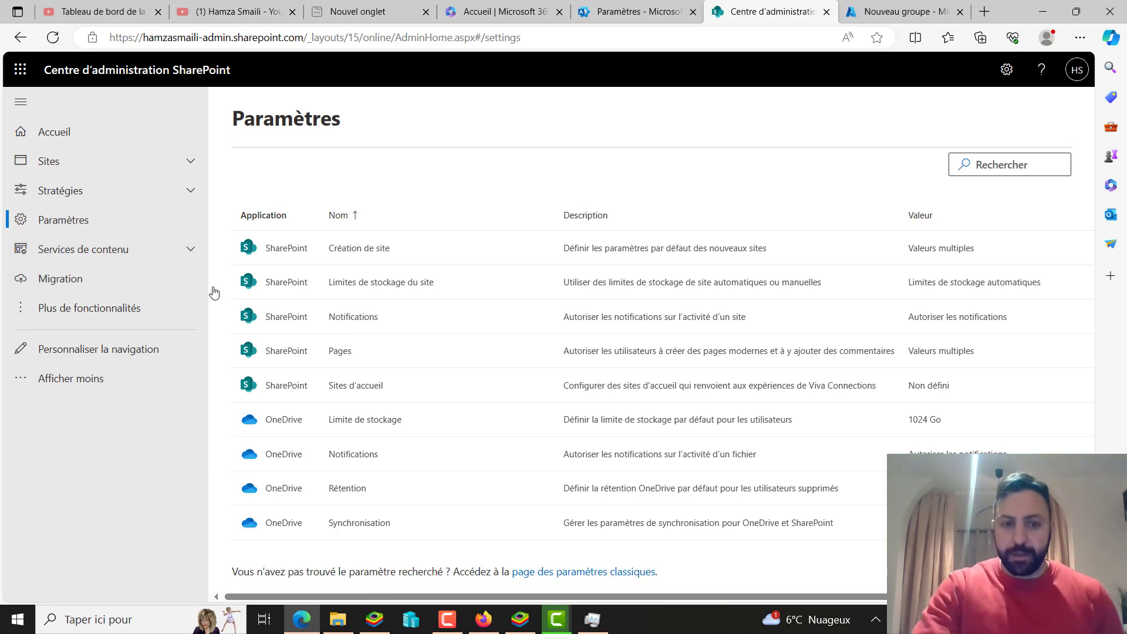
left_click(120, 162)
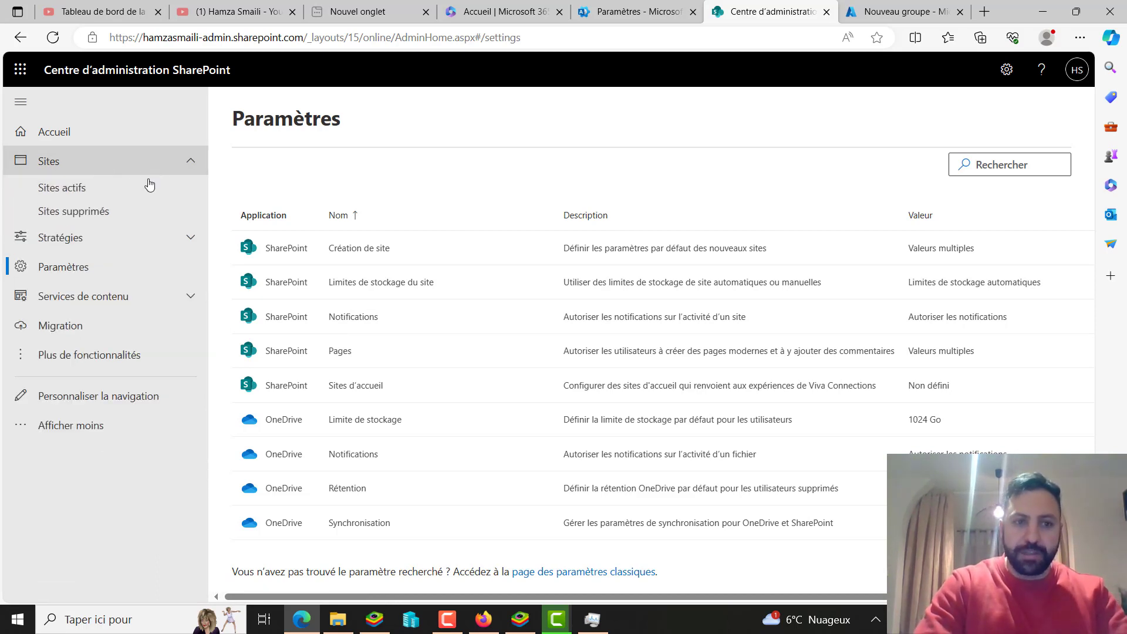
left_click(127, 187)
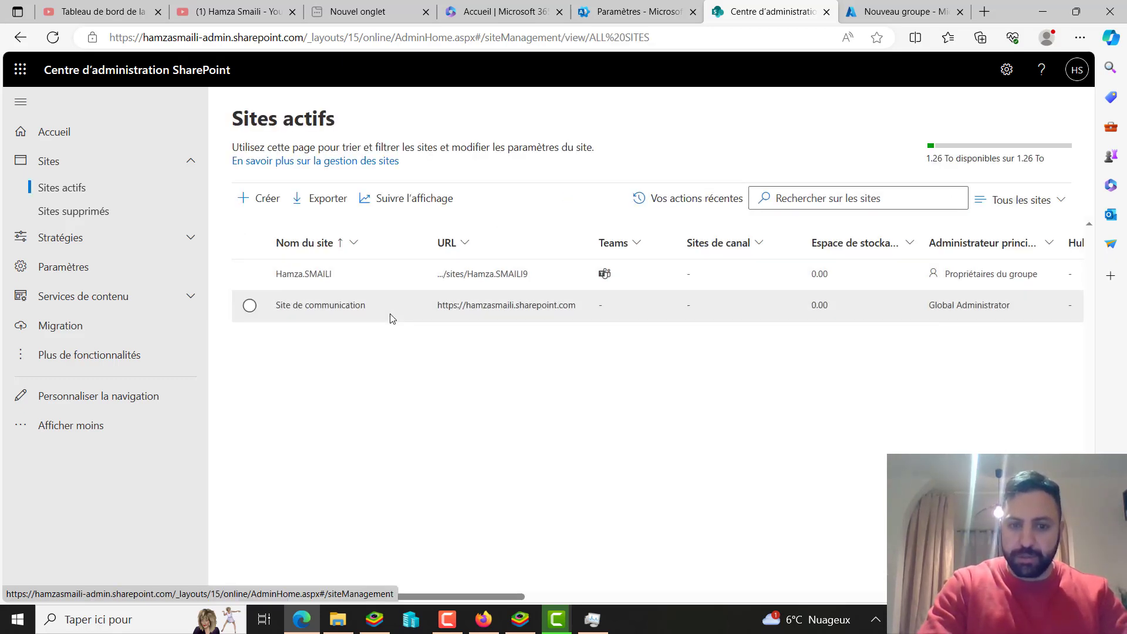
Step: View the Site de communication through its URL and return to the active sites list in the admin center
left_click(493, 317)
left_click(486, 357)
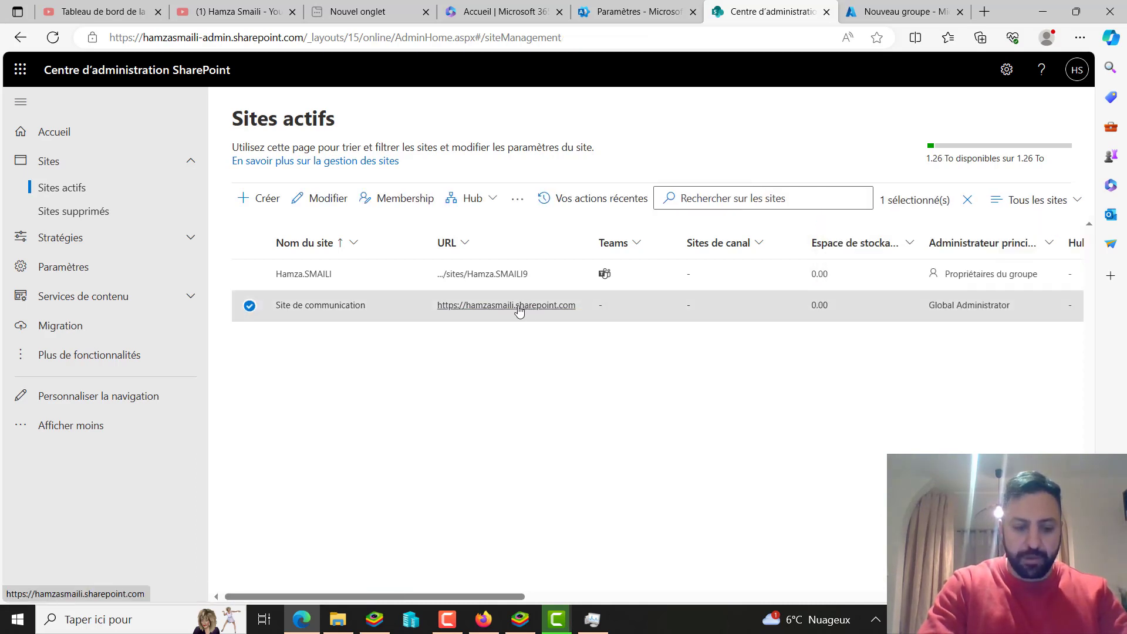
left_click(519, 306)
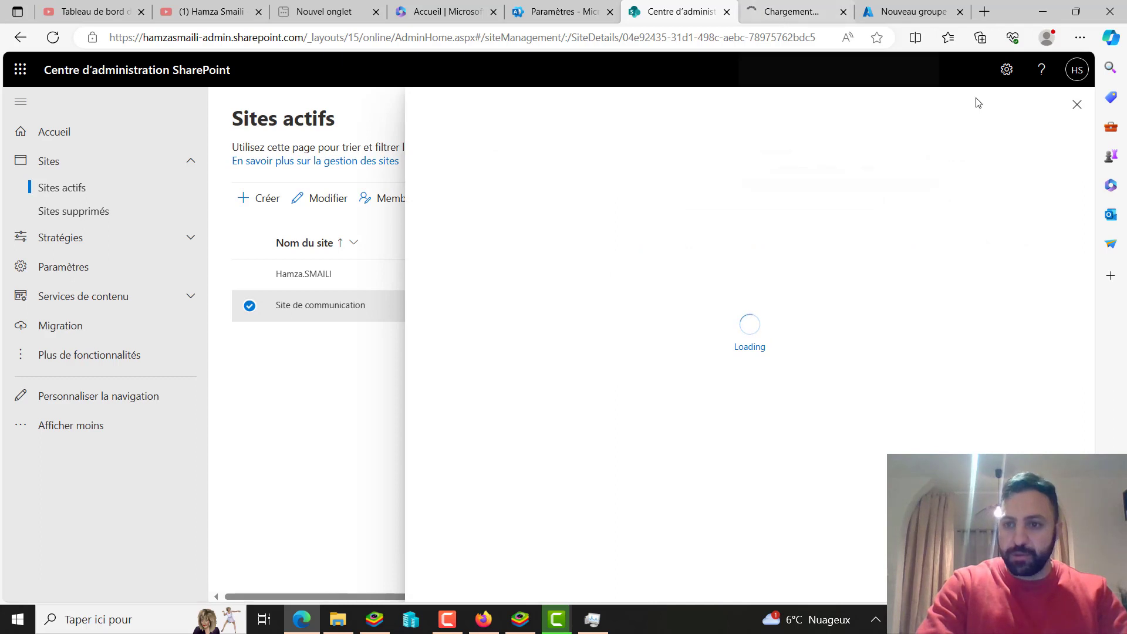
left_click(1077, 106)
left_click(803, 9)
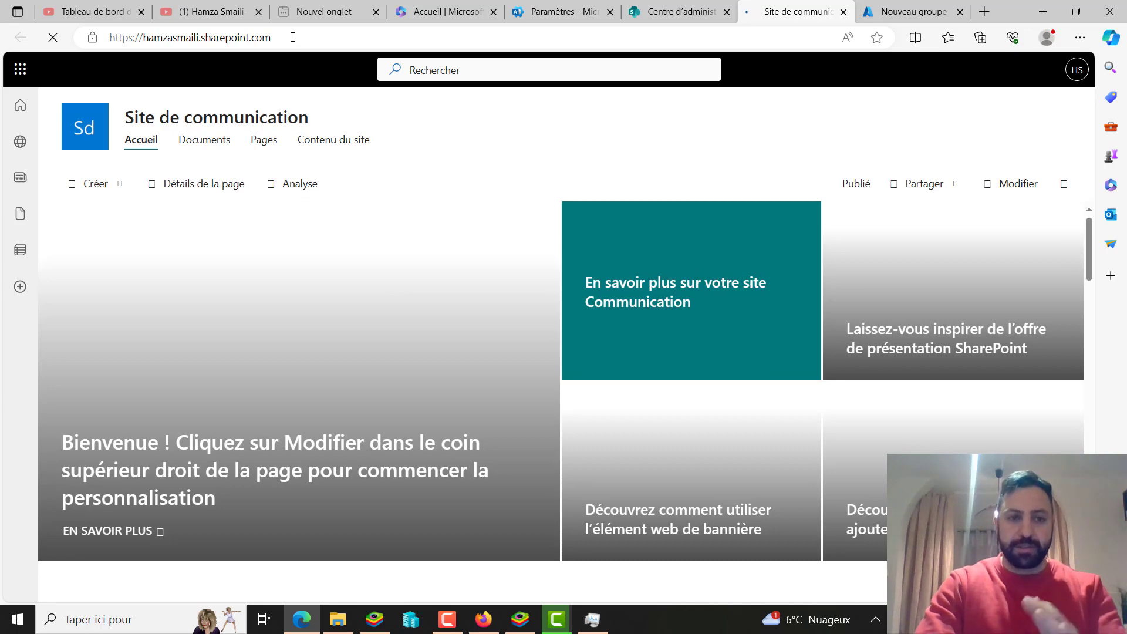
left_click(630, 5)
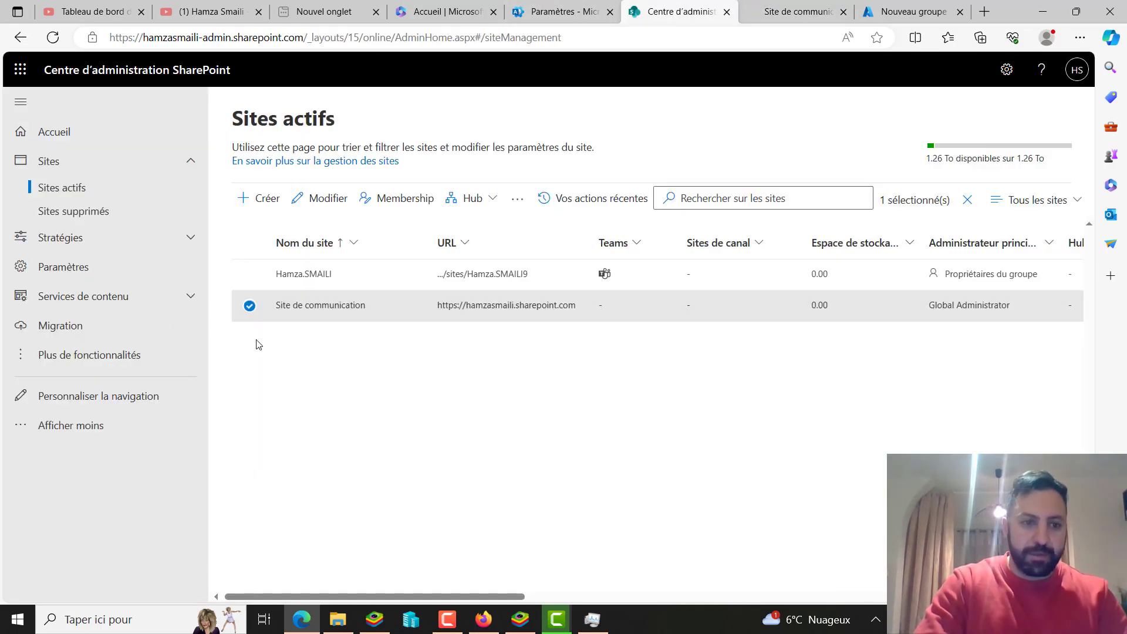
Step: Review the organization's Partage policies: external sharing levels, default link type and permission, file link permissions, and other settings
left_click(124, 240)
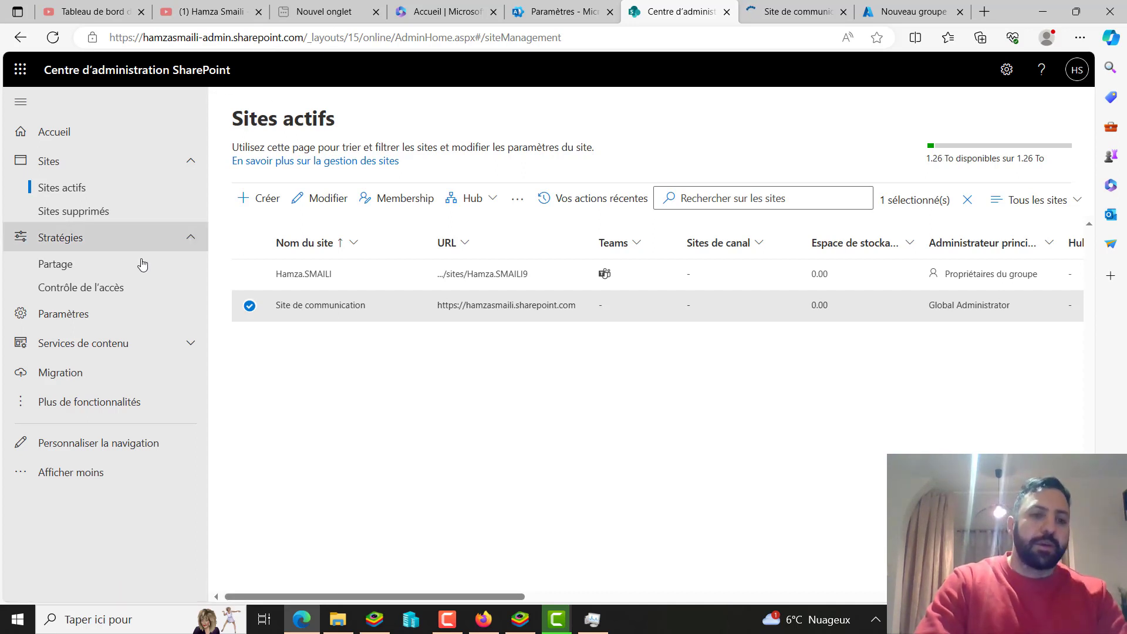
left_click(83, 266)
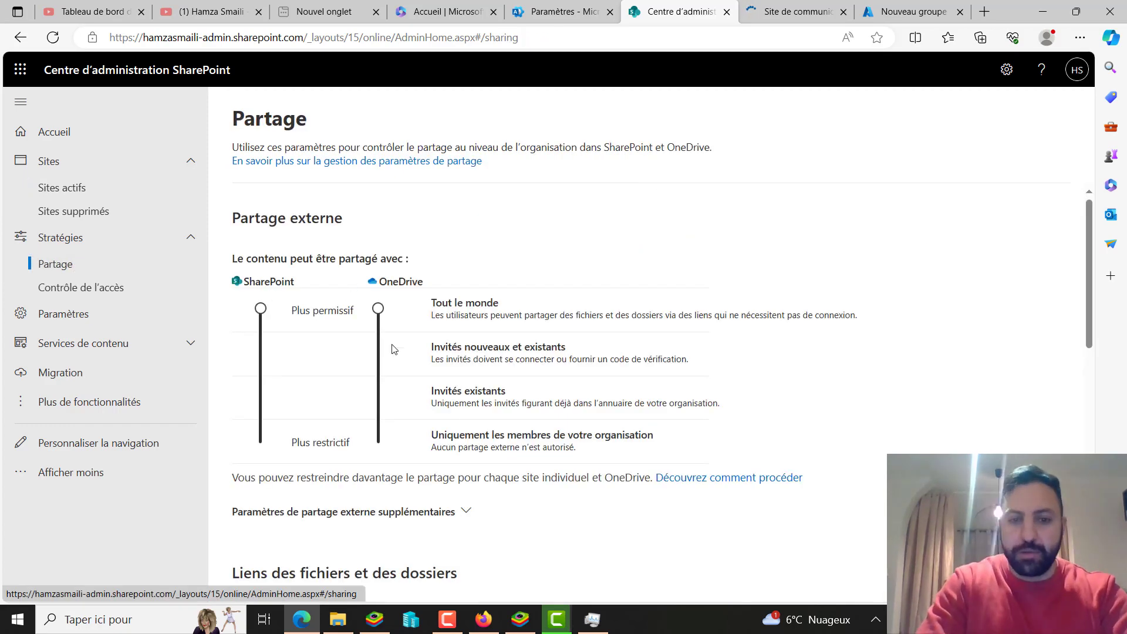
scroll(360, 329, "down", 1)
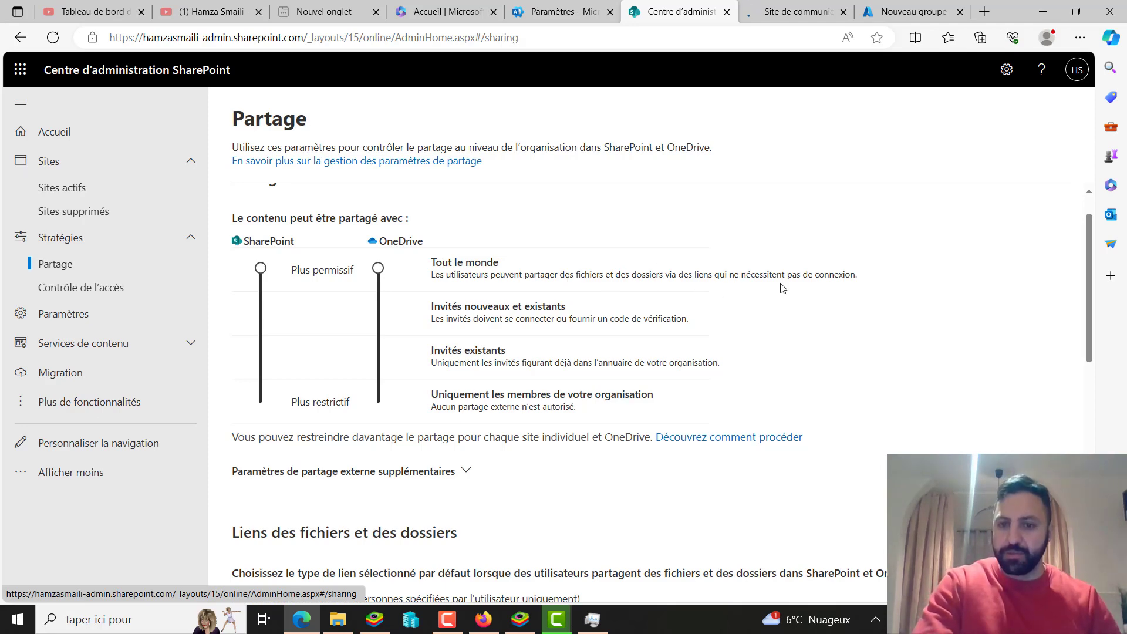
scroll(469, 397, "down", 3)
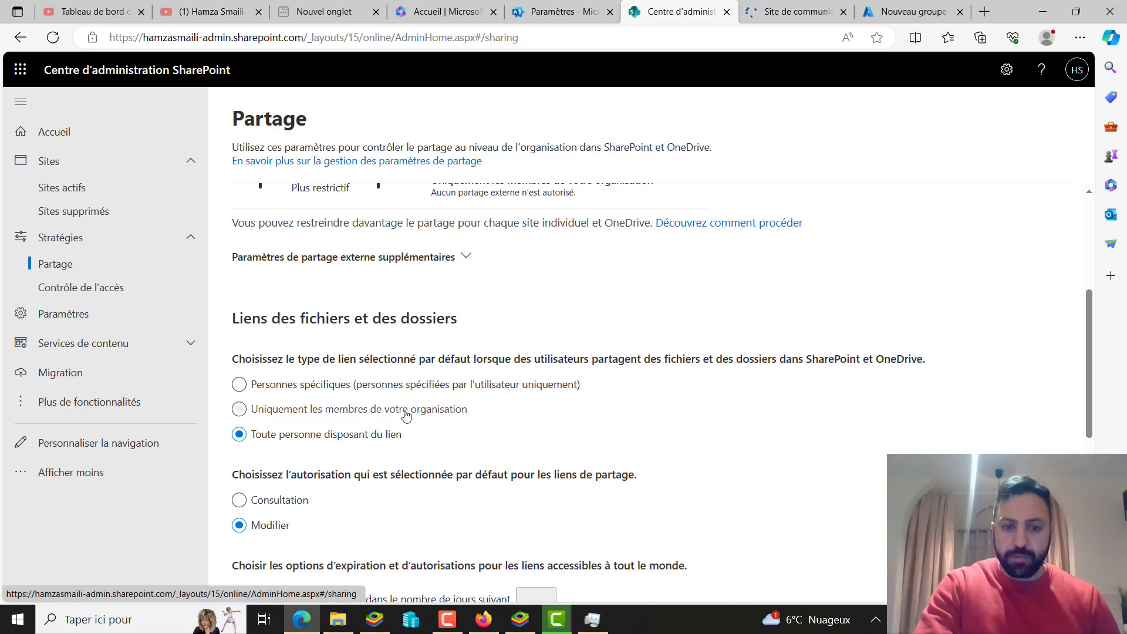
scroll(480, 417, "down", 3)
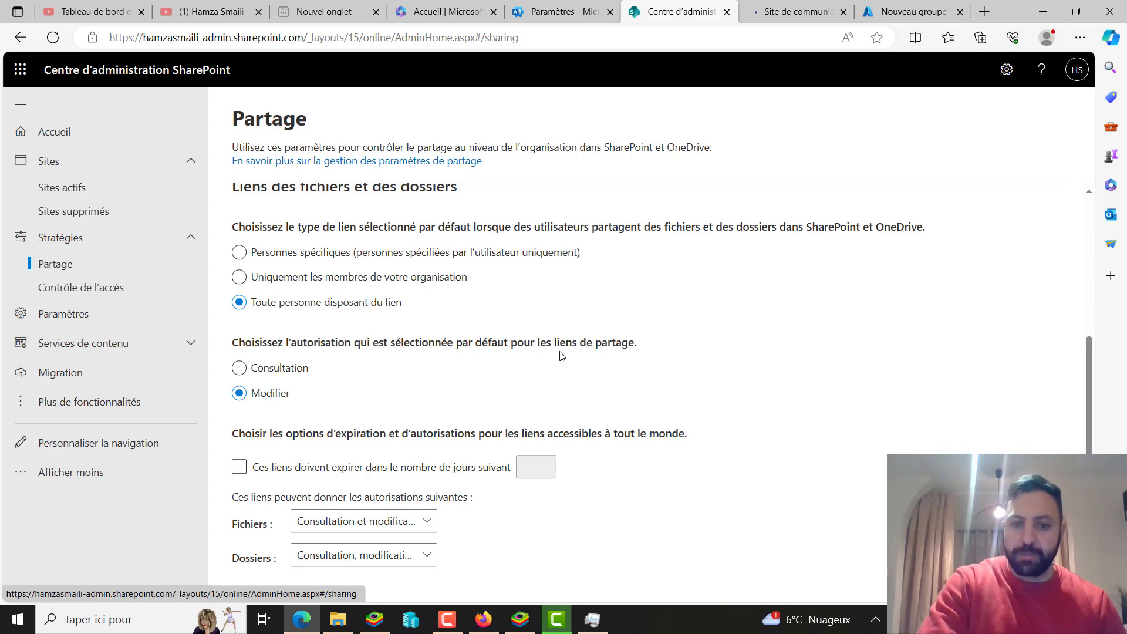
scroll(516, 399, "down", 2)
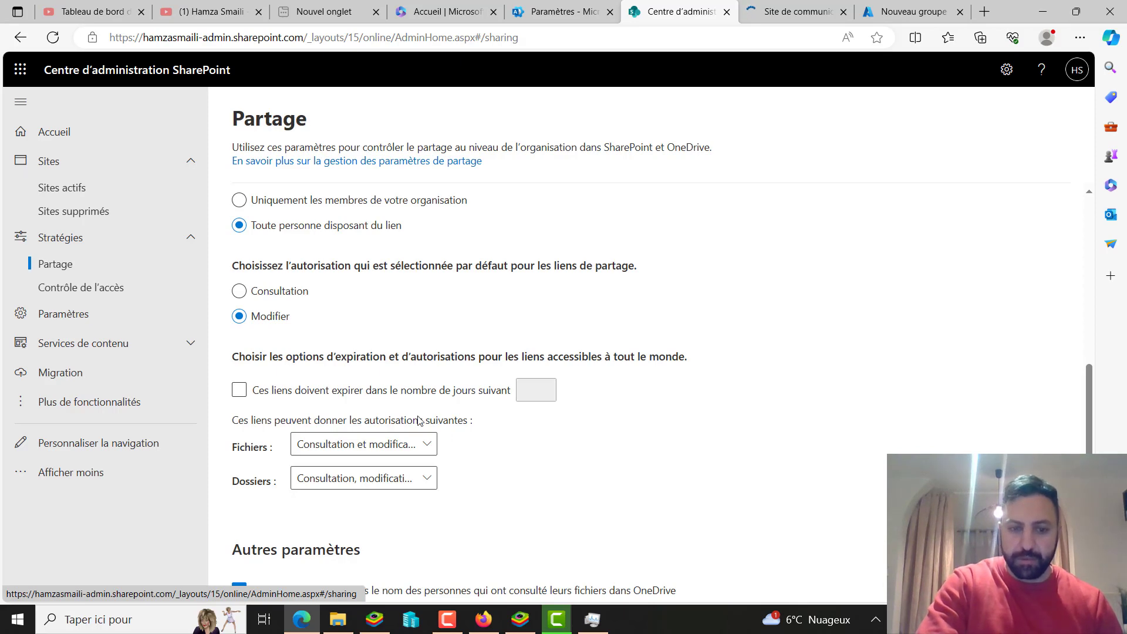
left_click(427, 446)
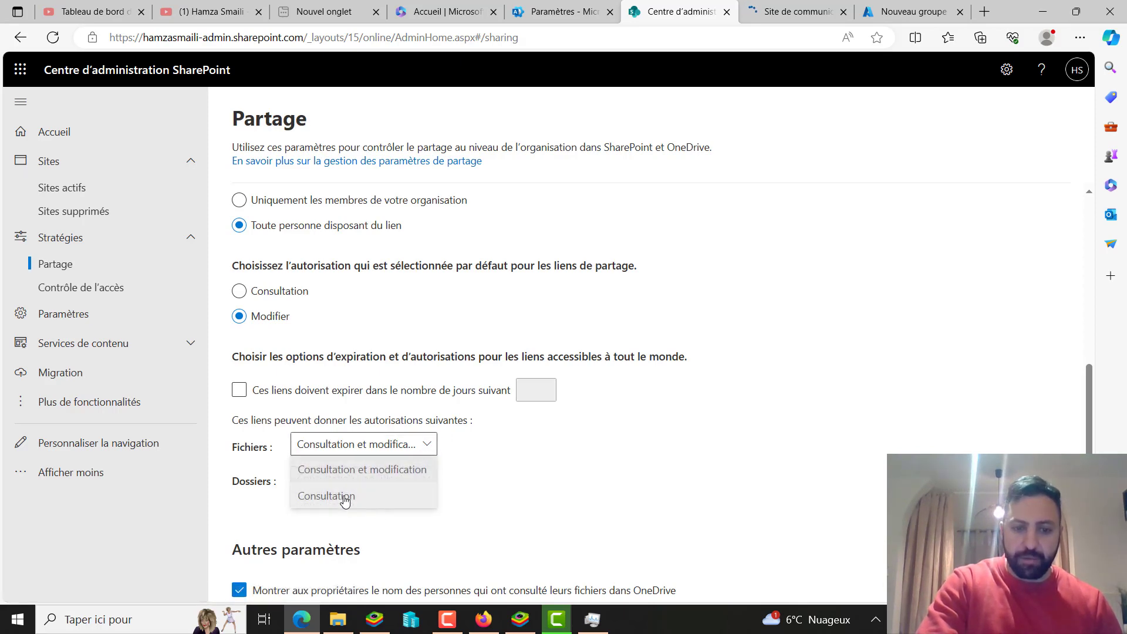
left_click(532, 488)
scroll(558, 491, "down", 3)
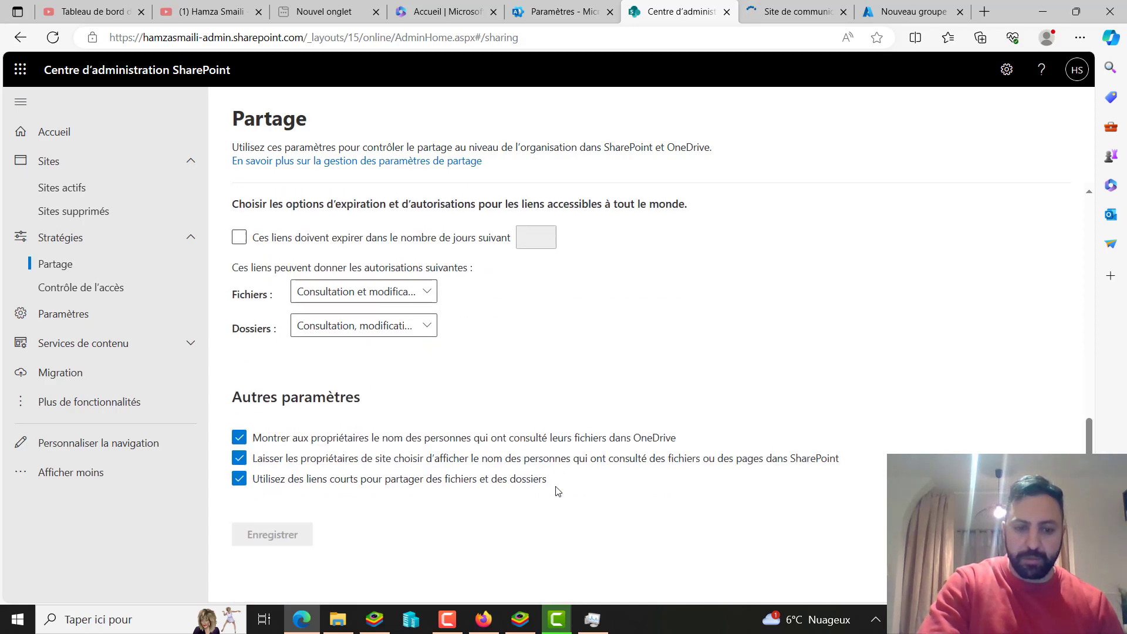
scroll(500, 411, "up", 2)
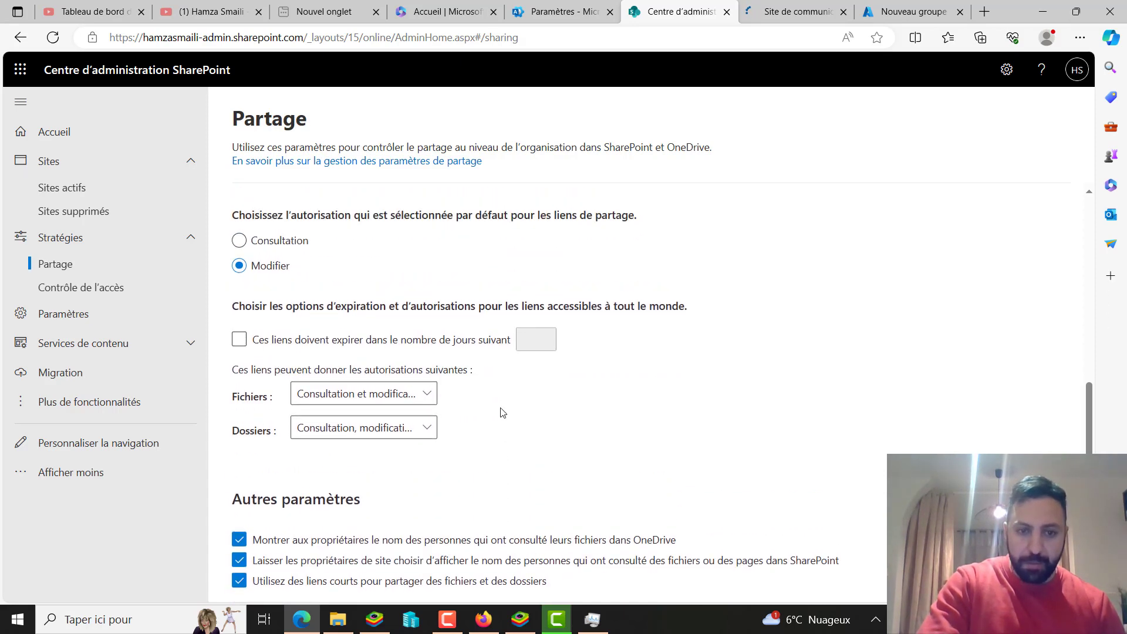
scroll(450, 352, "up", 2)
Step: Try a 10-day expiration for links accessible to everyone and clear the expiration option again
left_click(305, 439)
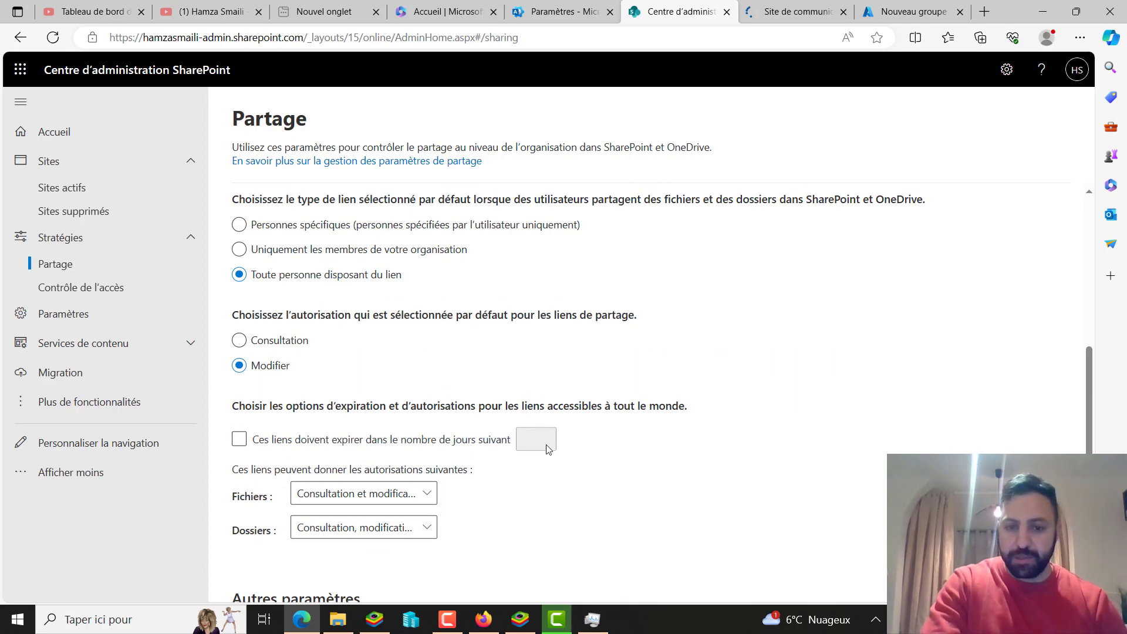
left_click(317, 439)
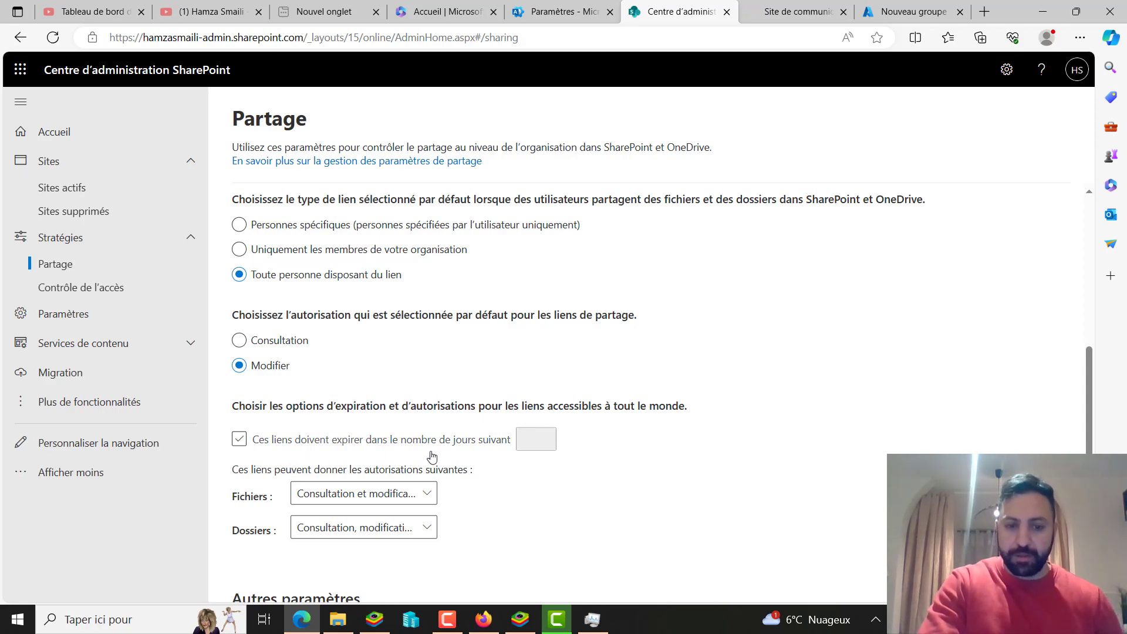
left_click(239, 439)
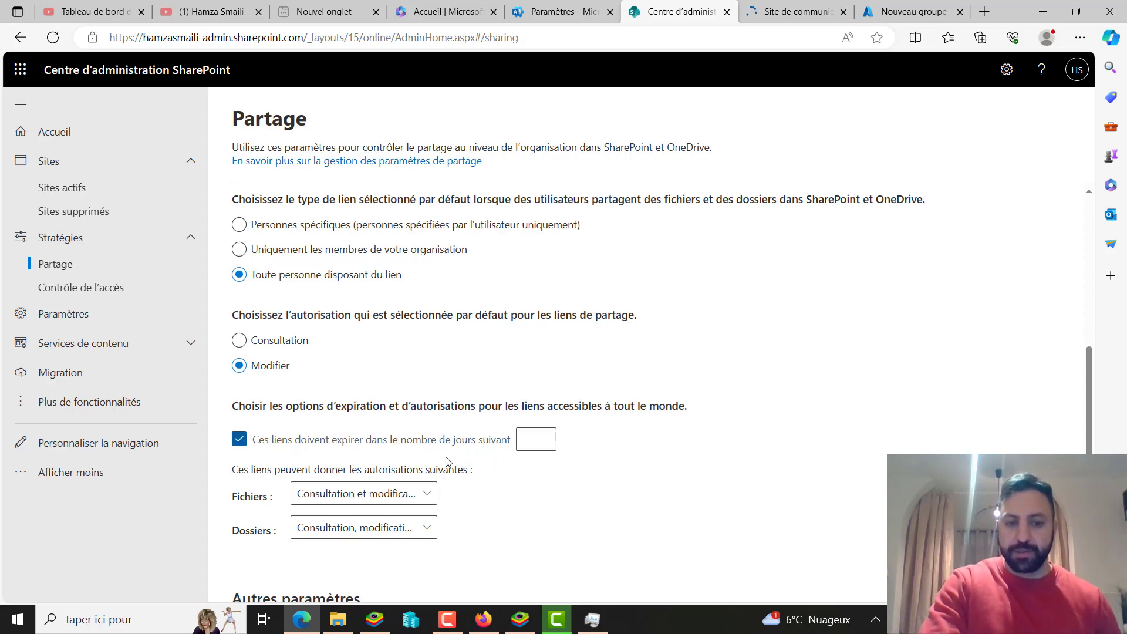
left_click(533, 447)
type("10")
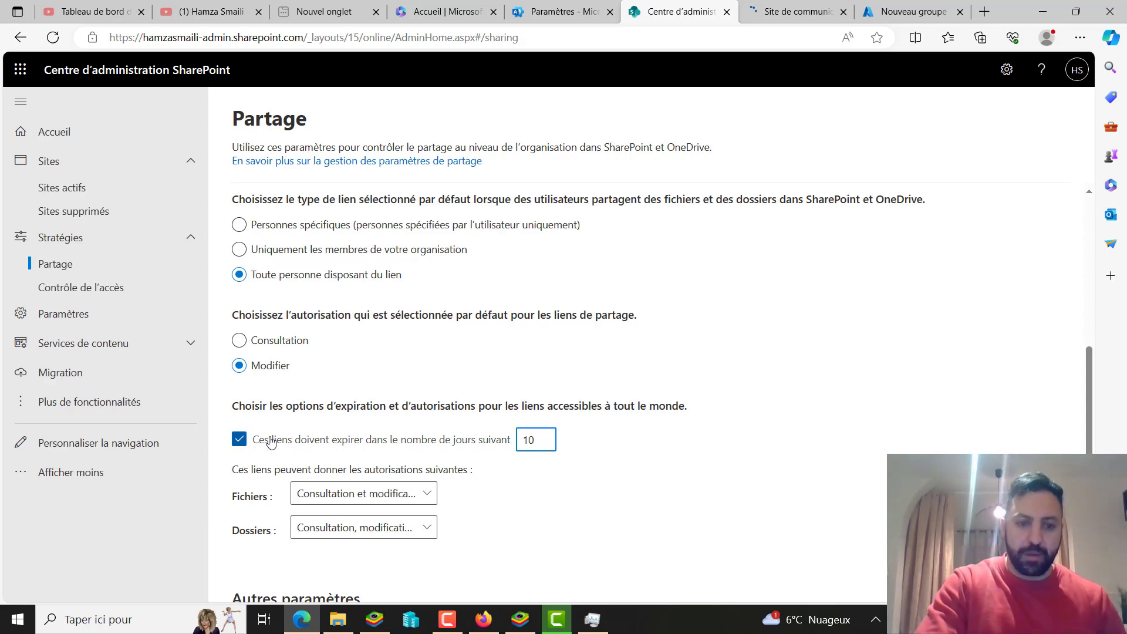
left_click(240, 445)
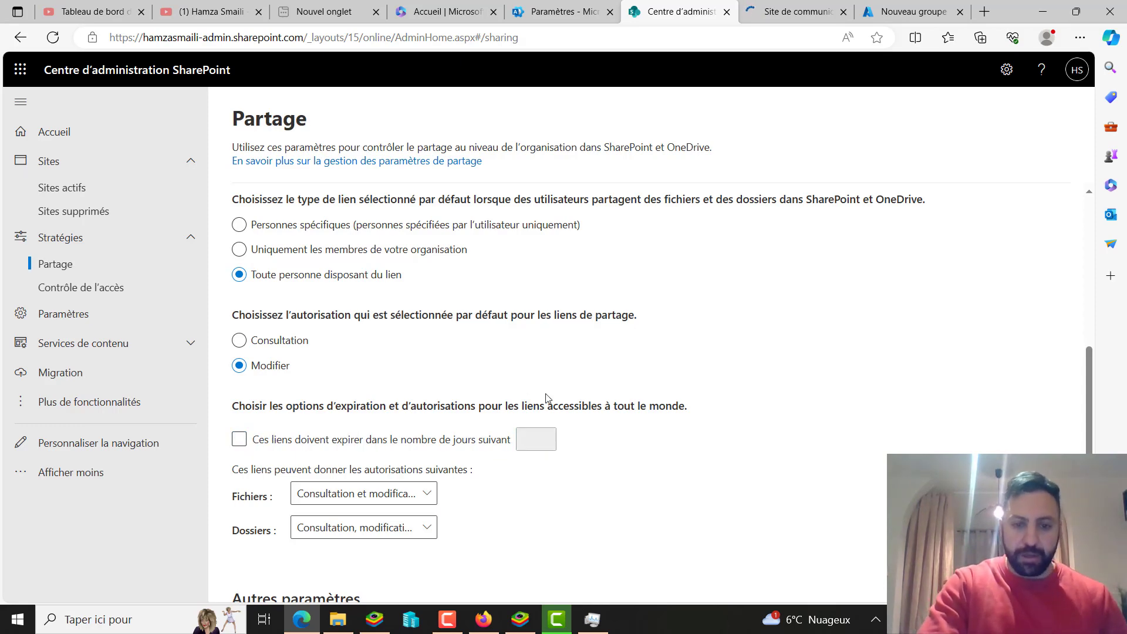
Step: Go back to the active sites and start creating a new site
scroll(549, 395, "down", 4)
scroll(548, 398, "up", 7)
scroll(547, 398, "up", 5)
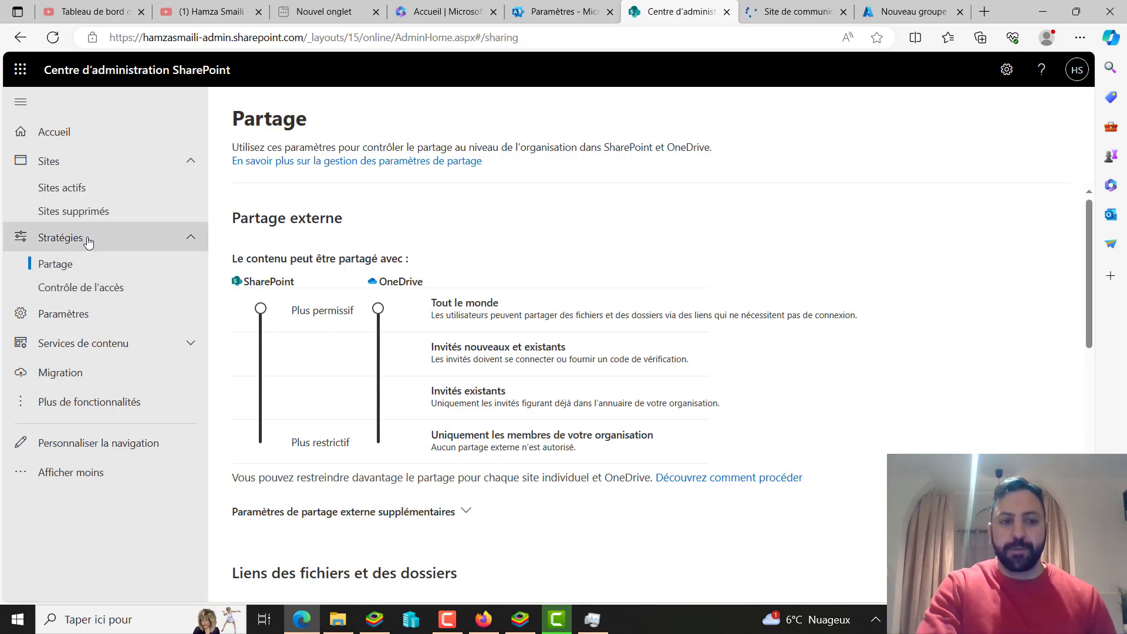
left_click(94, 189)
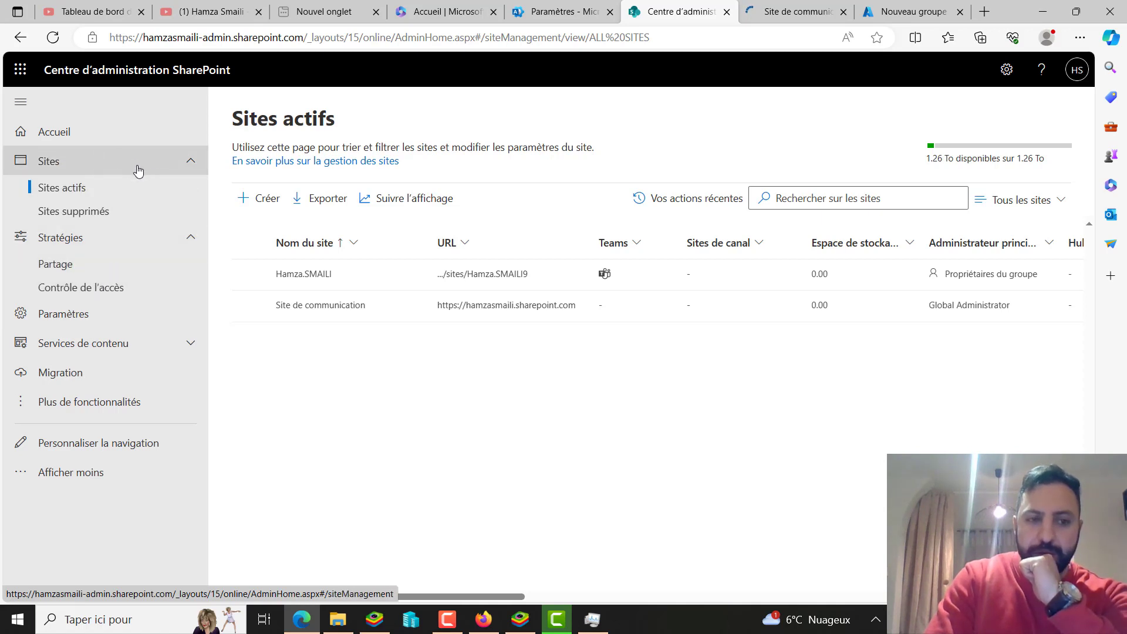
left_click(271, 205)
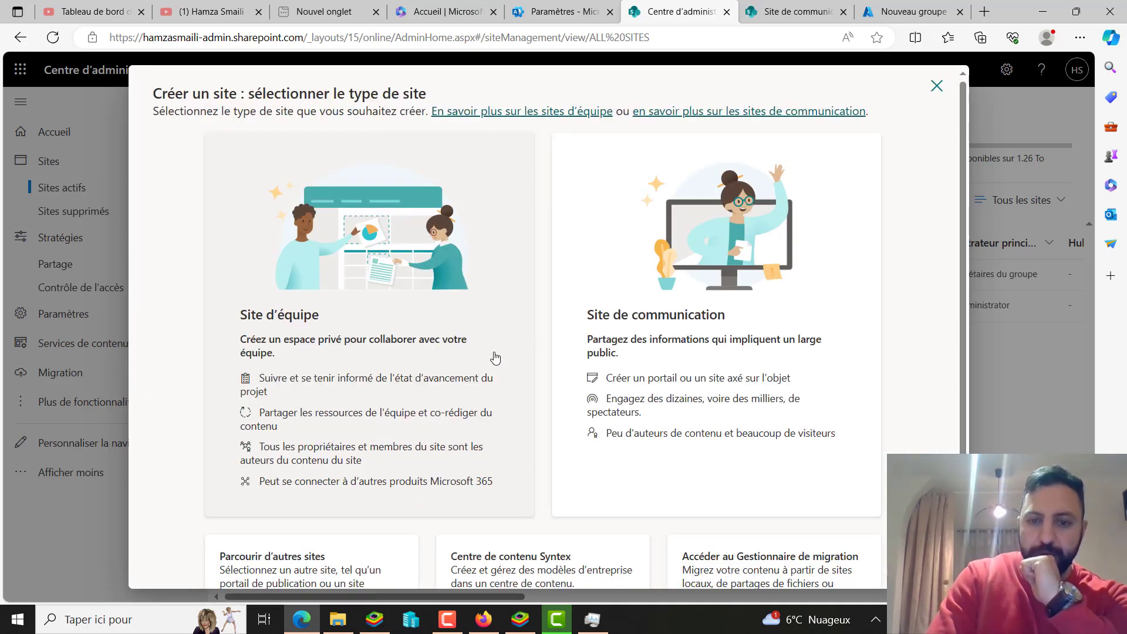
scroll(466, 288, "down", 1)
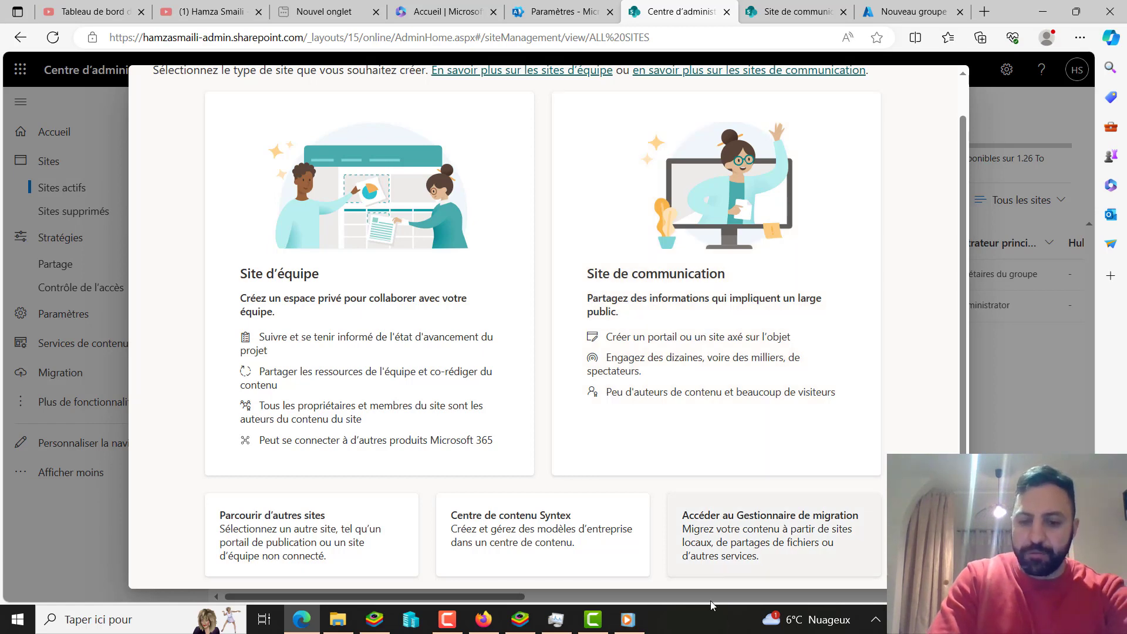
left_click(627, 620)
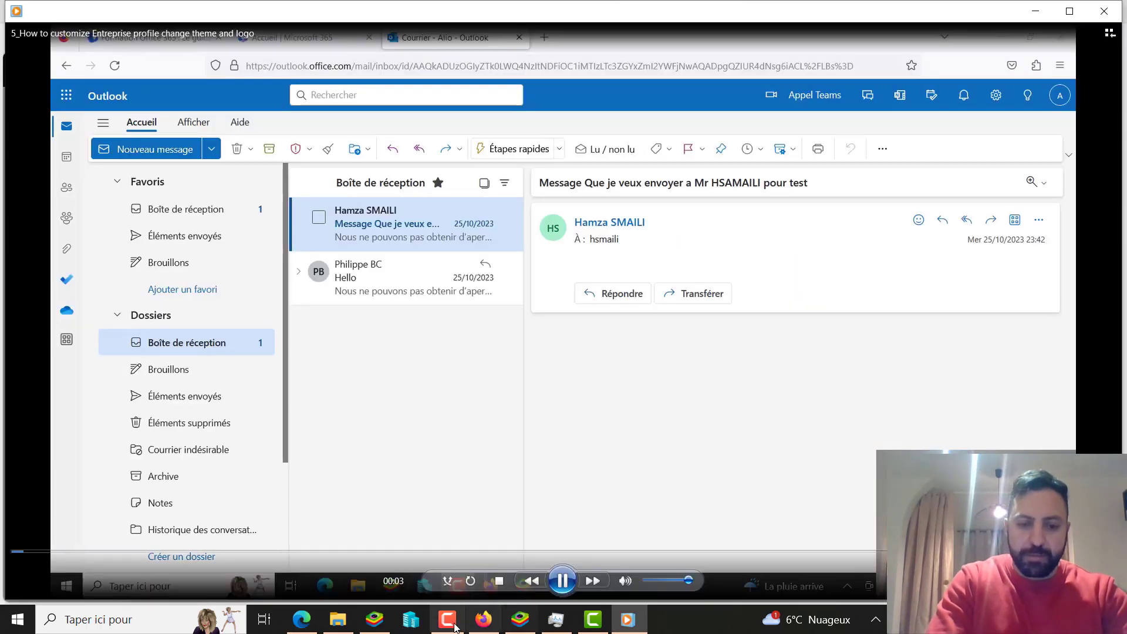
left_click(1036, 10)
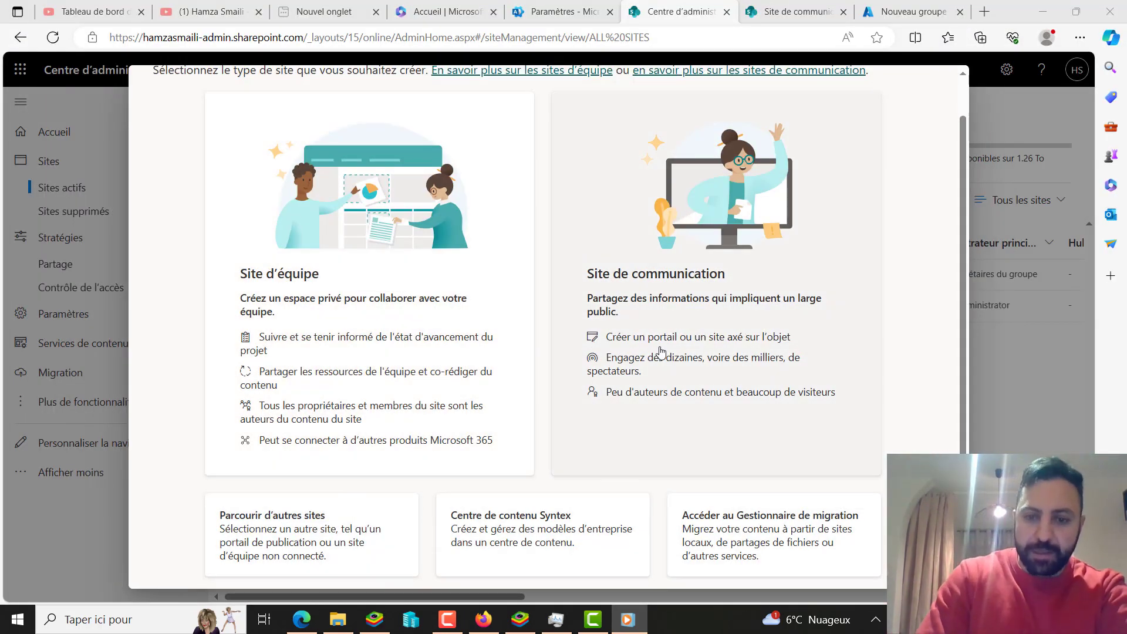
Step: Choose Site d'équipe as the type of the new site
scroll(660, 350, "down", 1)
scroll(659, 350, "up", 2)
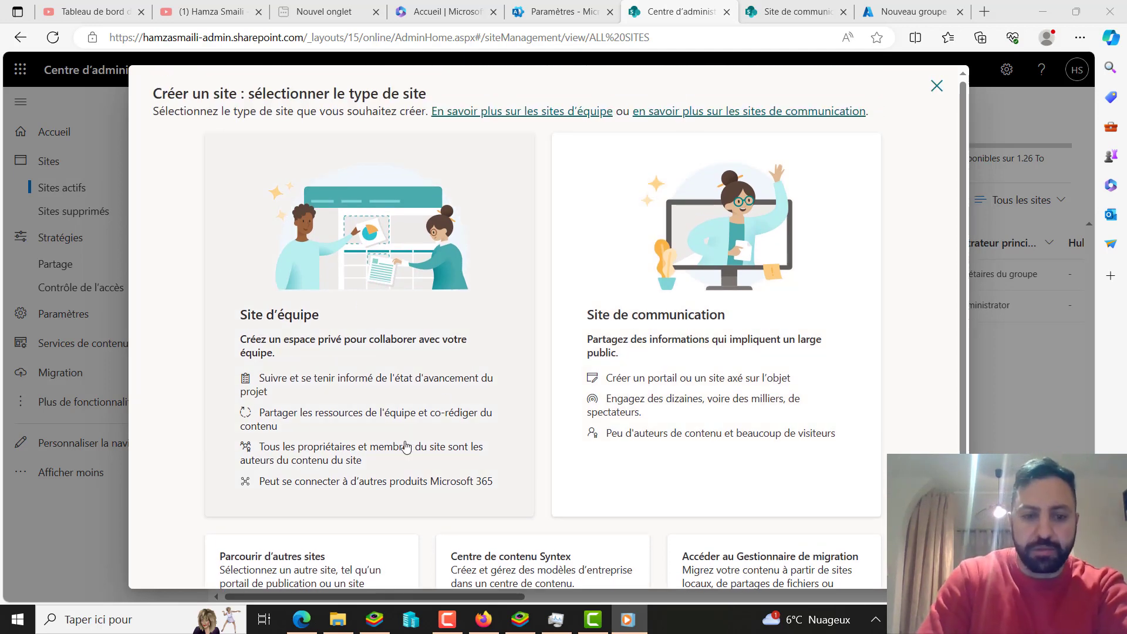
left_click(359, 229)
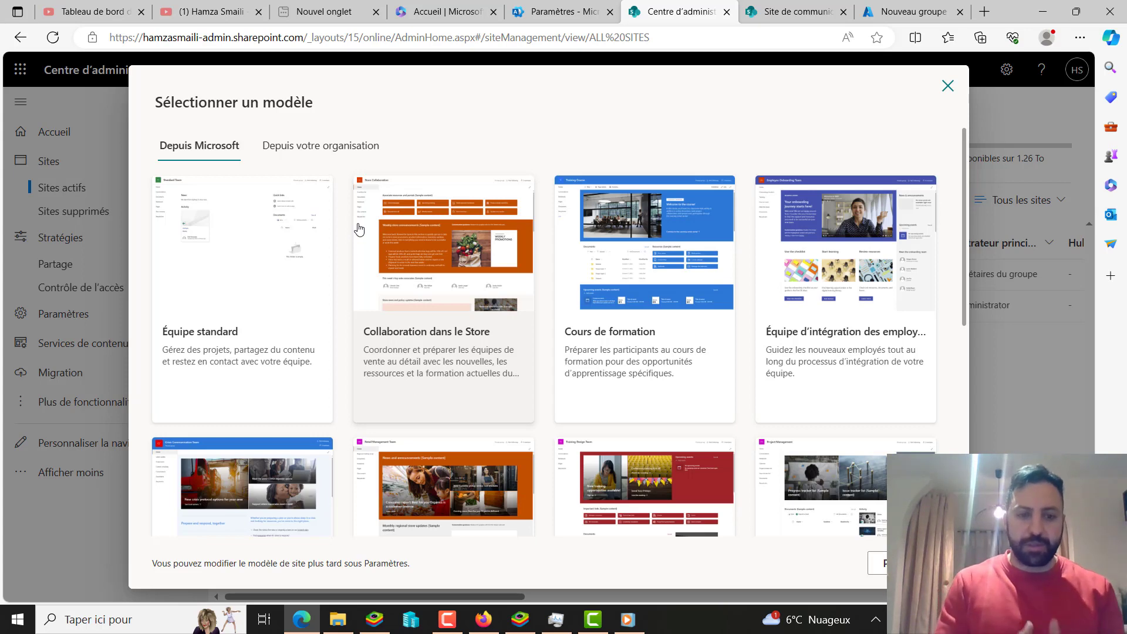
Step: Check the site templates from the organization and return to the templates from Microsoft
left_click(327, 150)
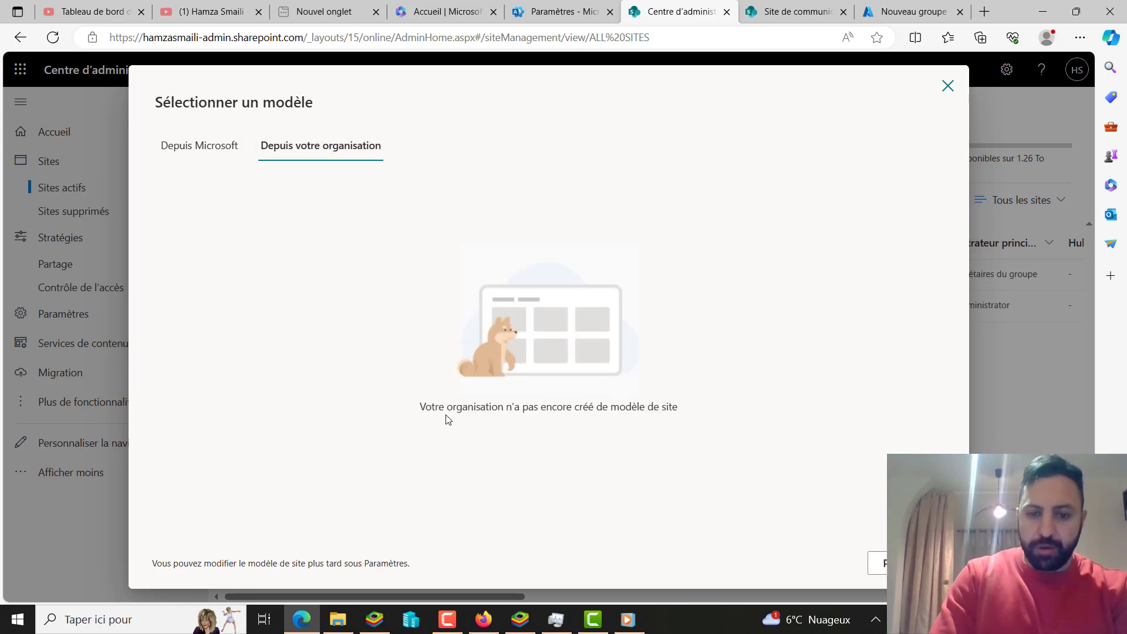
left_click_drag(668, 405, 602, 416)
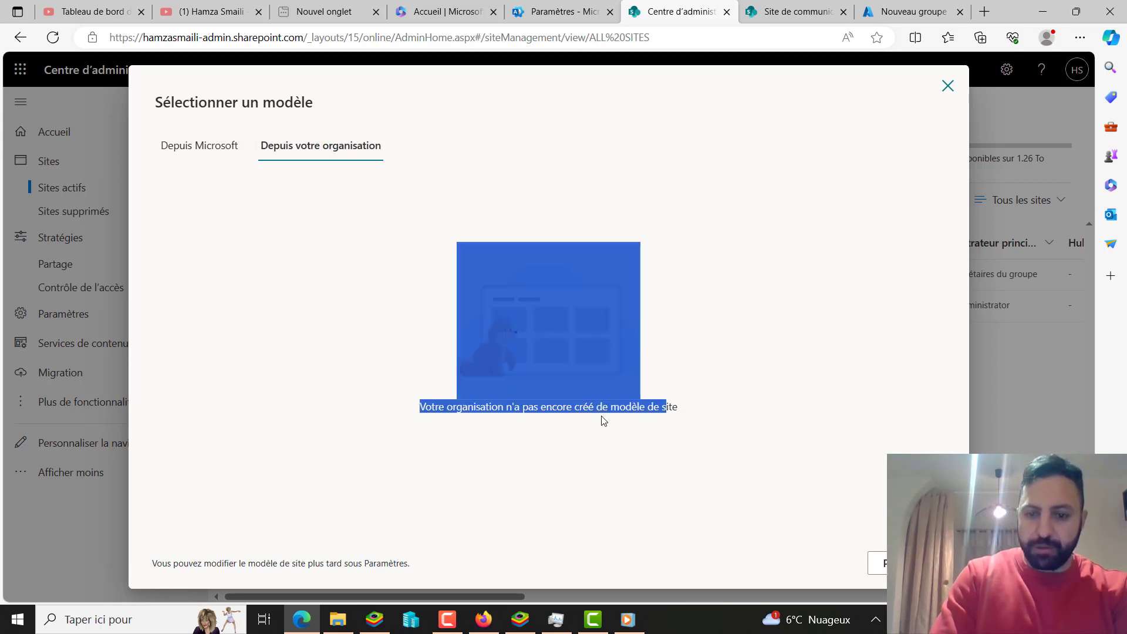
double_click(602, 417)
left_click(633, 446)
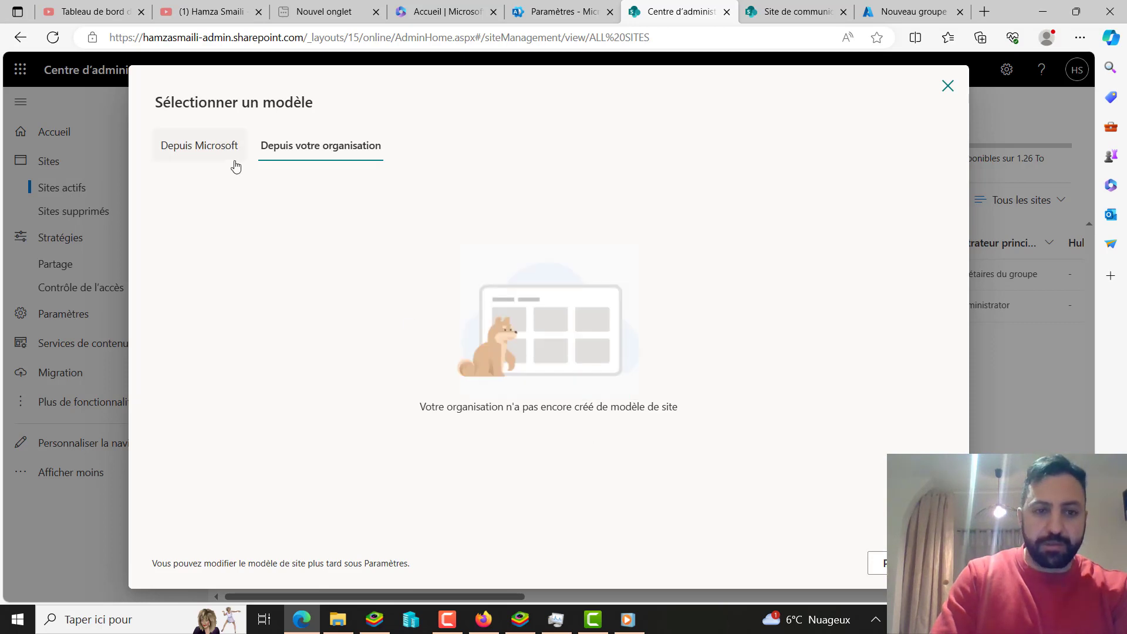
left_click(213, 160)
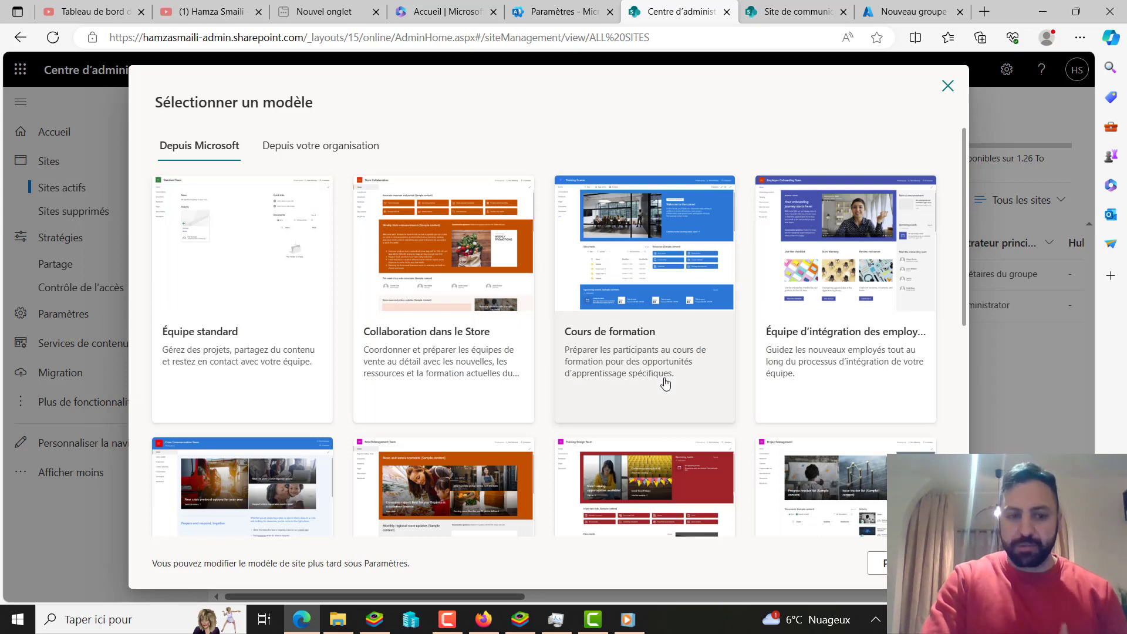
Step: Use the Équipe standard template for the team site and name the site Projet_Migration
left_click(238, 257)
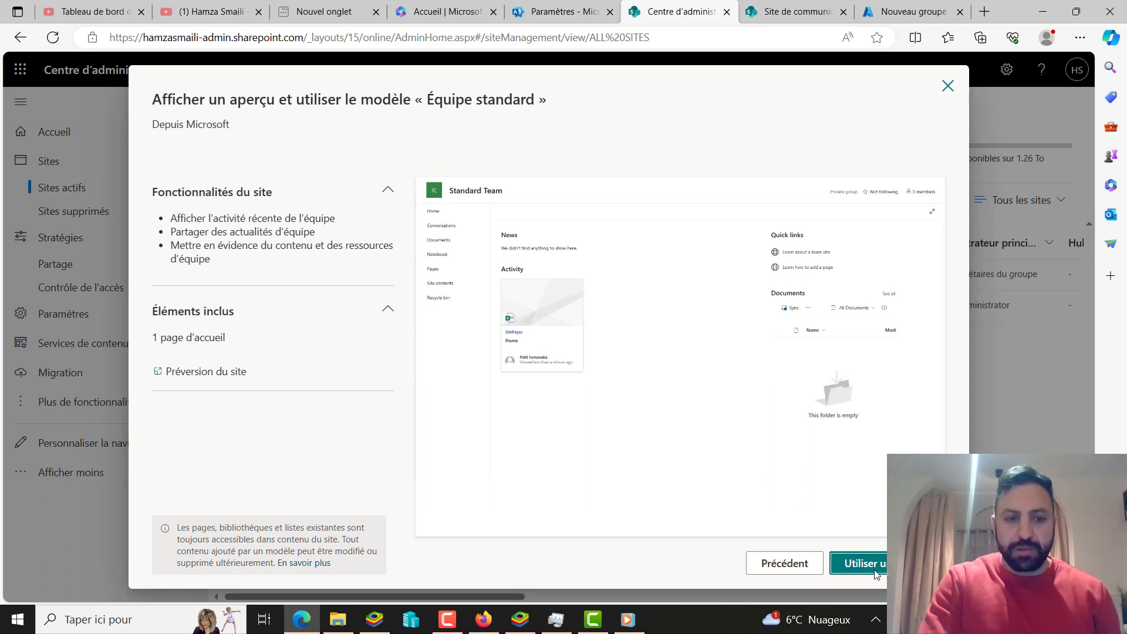
left_click(857, 563)
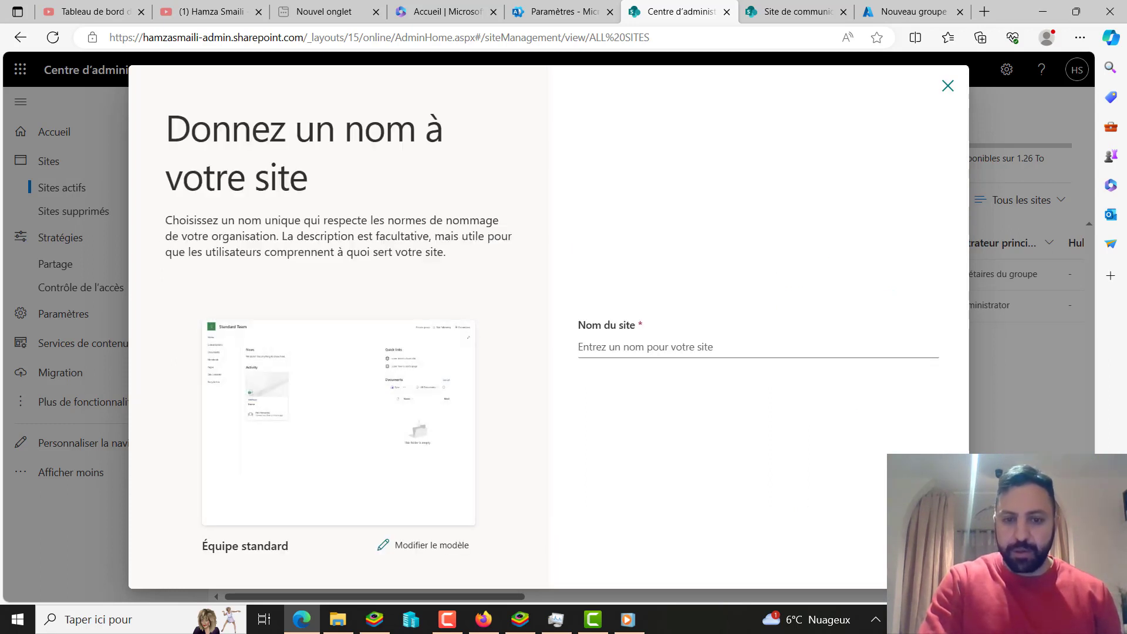
left_click(621, 346)
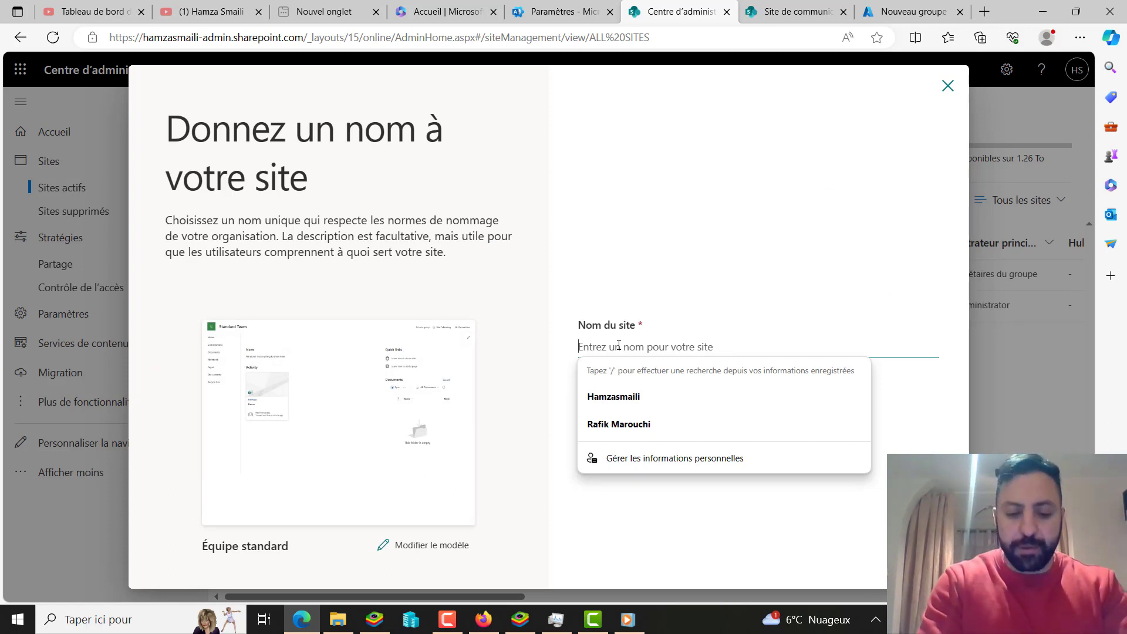
type("Projet")
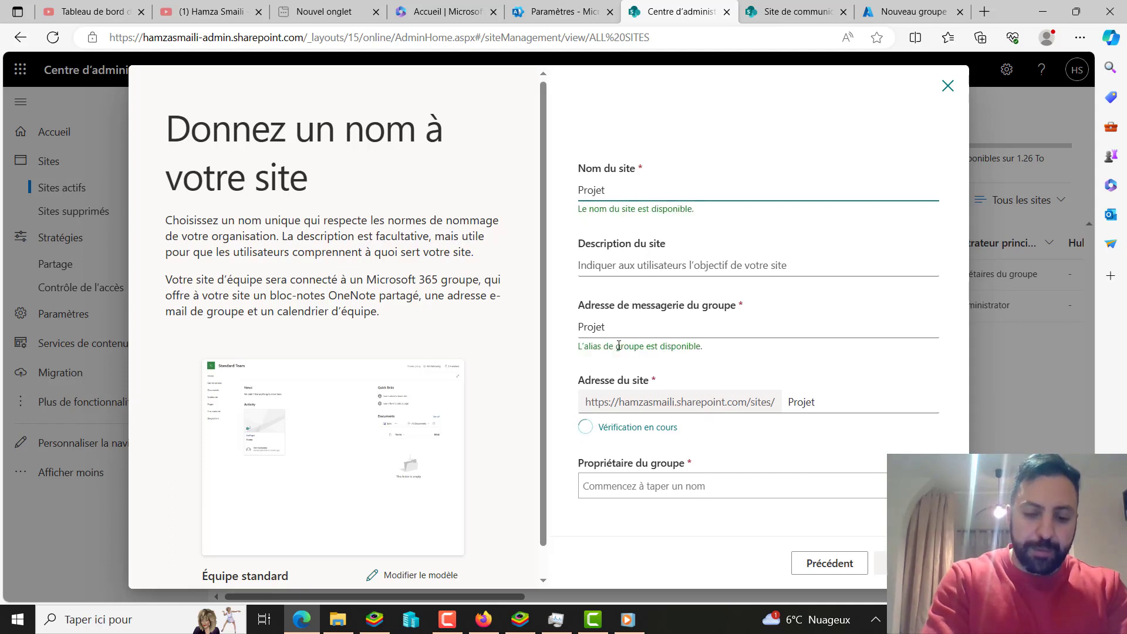
type("_M")
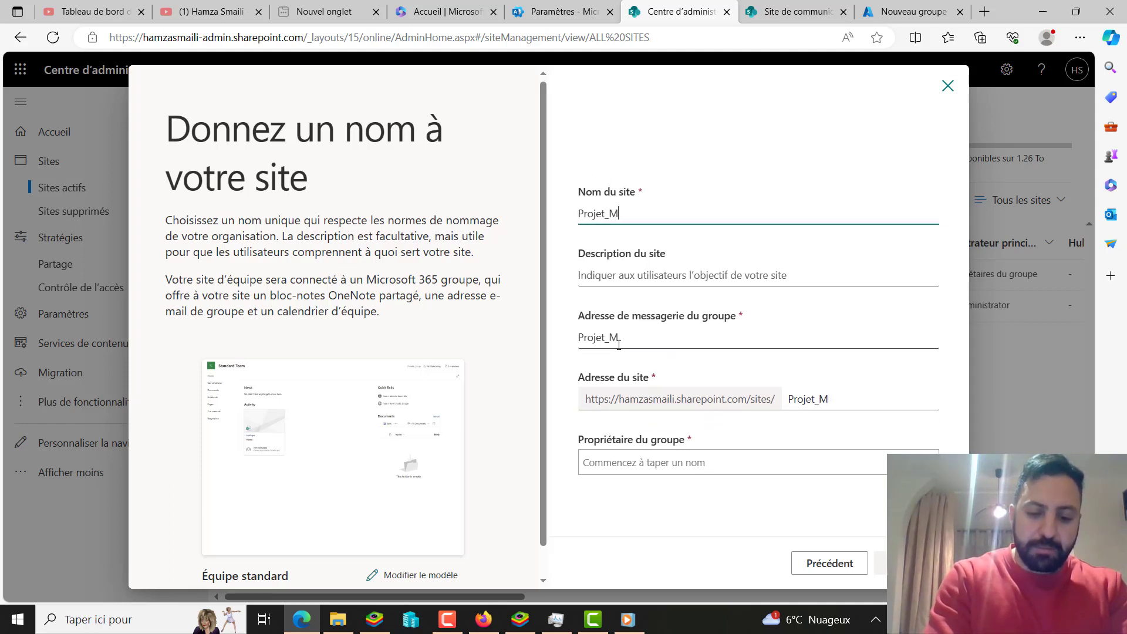
type("igration")
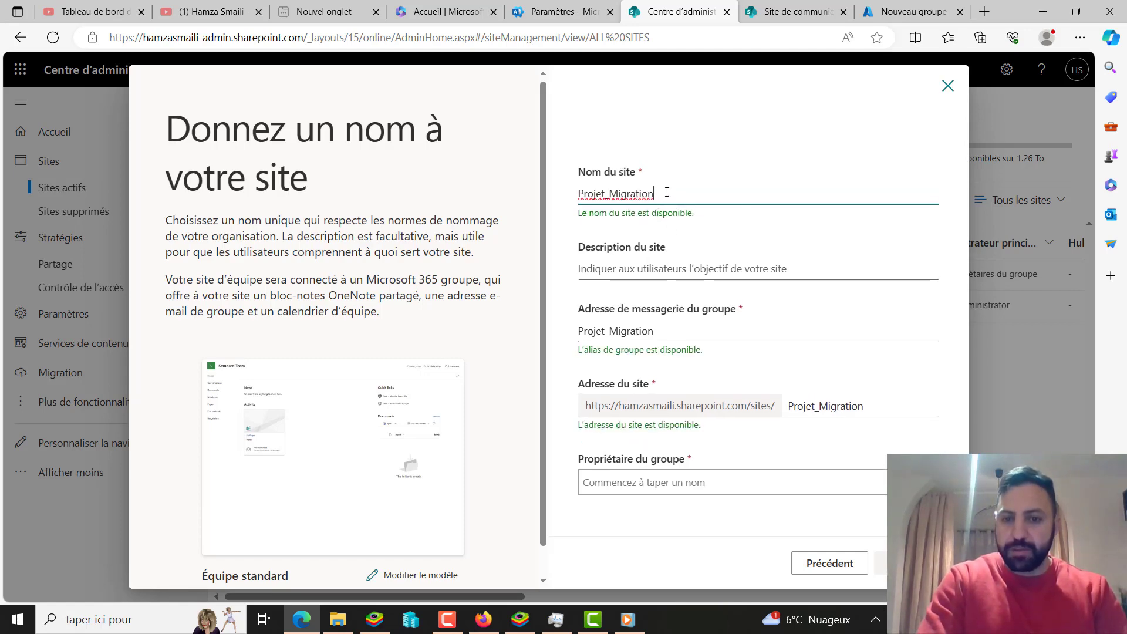
Step: Examine the new site's description, group e-mail address and site address fields
left_click(666, 272)
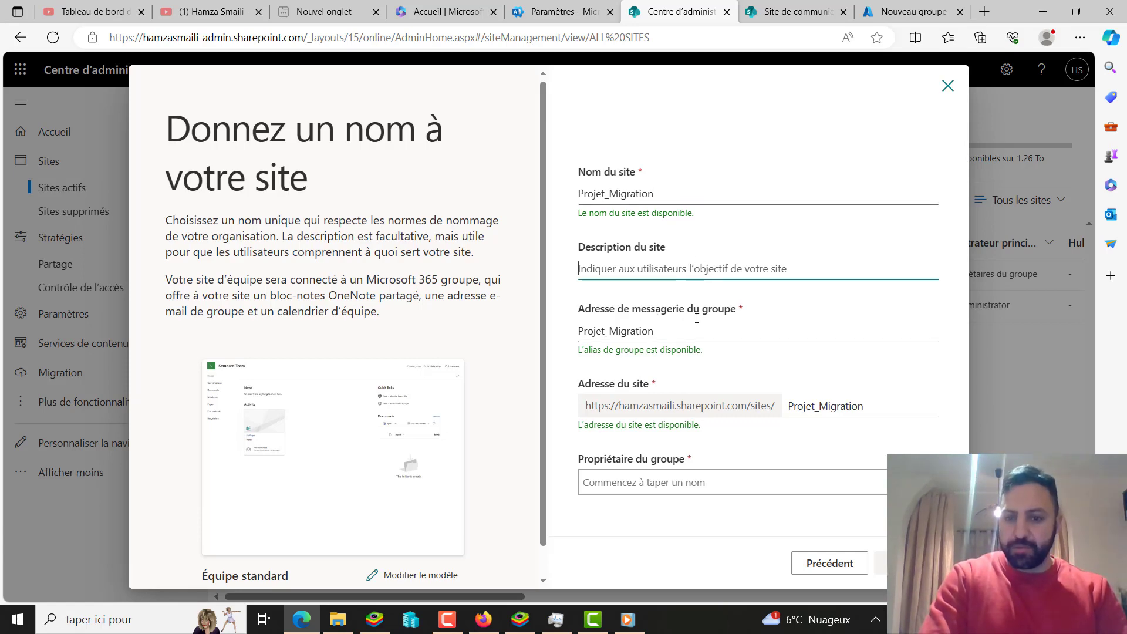
key("Tab")
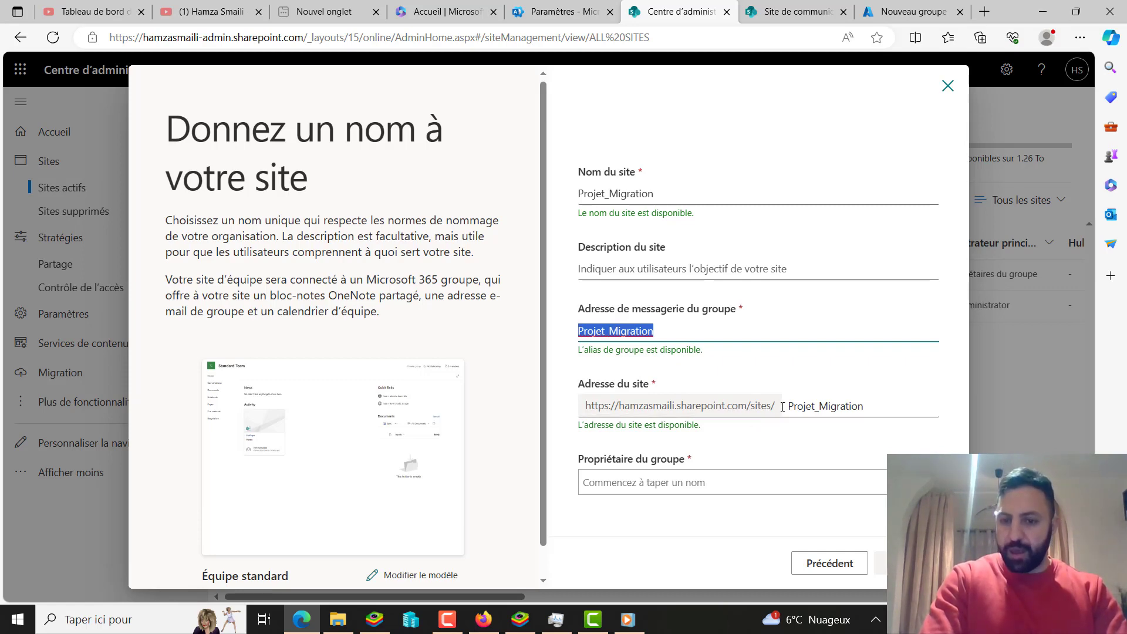
left_click_drag(867, 406, 702, 413)
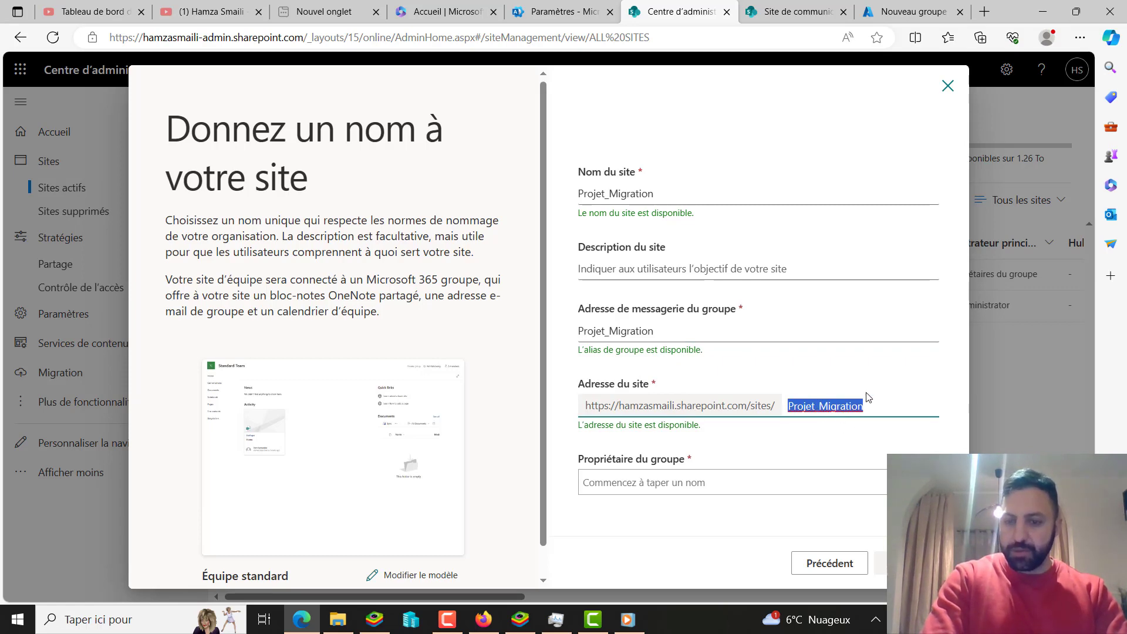
left_click(881, 414)
double_click(819, 407)
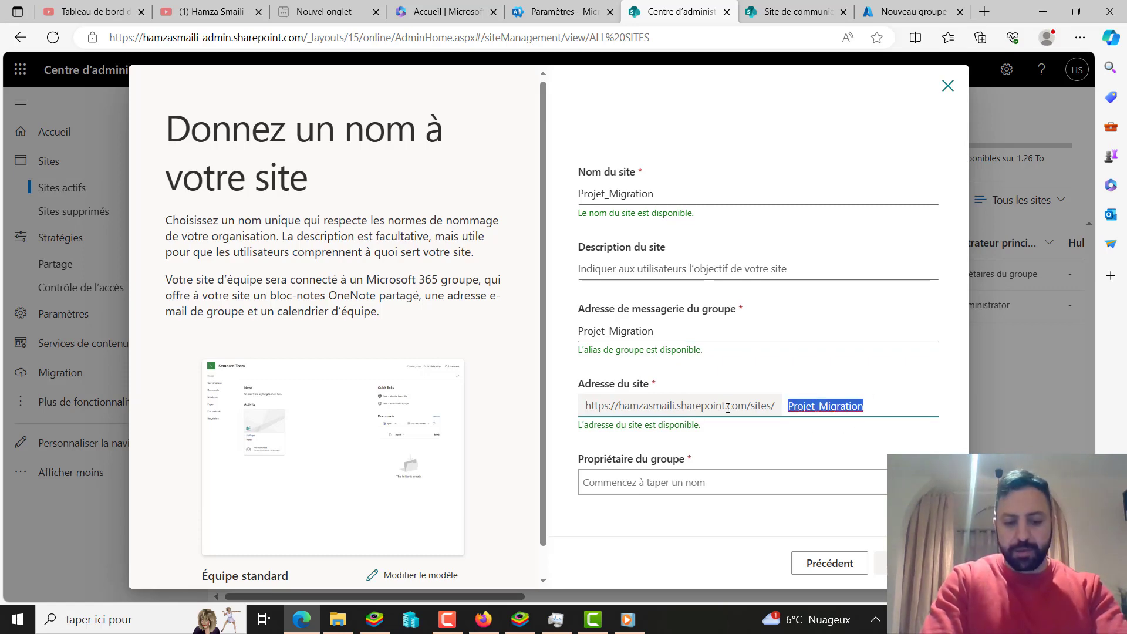
left_click(796, 11)
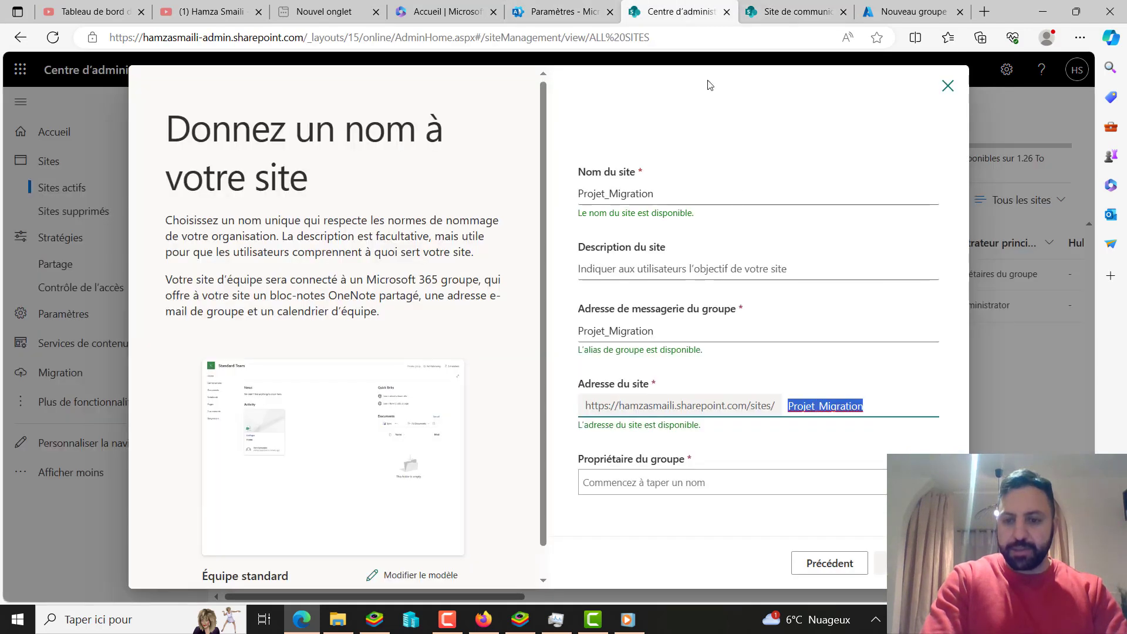
left_click(681, 12)
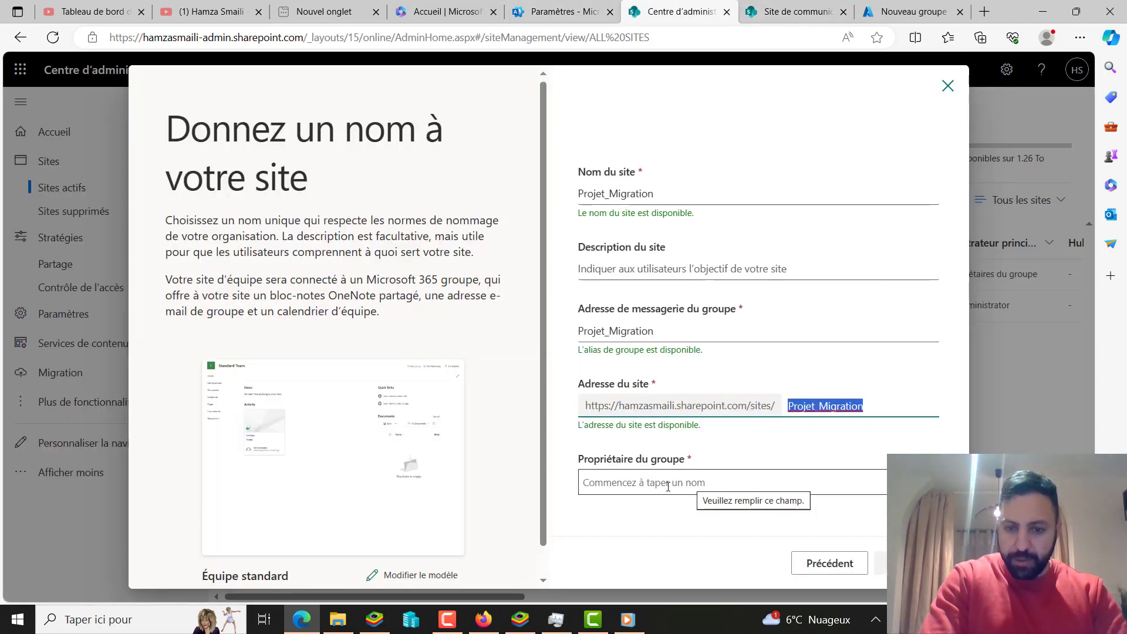
Step: Try assigning the first account found by searching for "admin" as the group owner
left_click(650, 483)
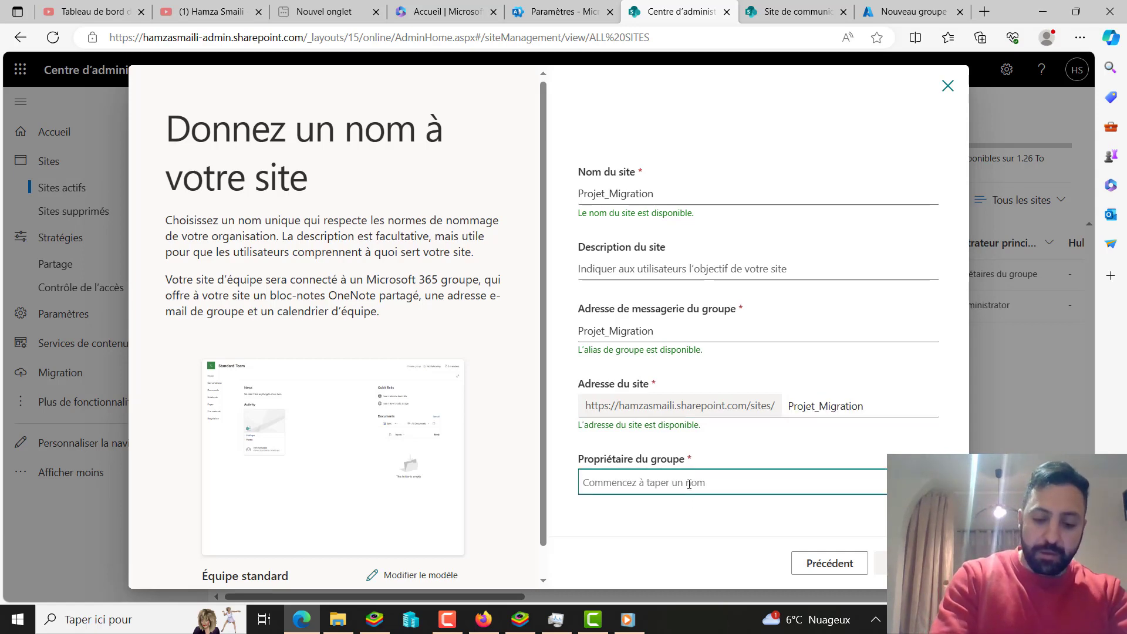
type("admin")
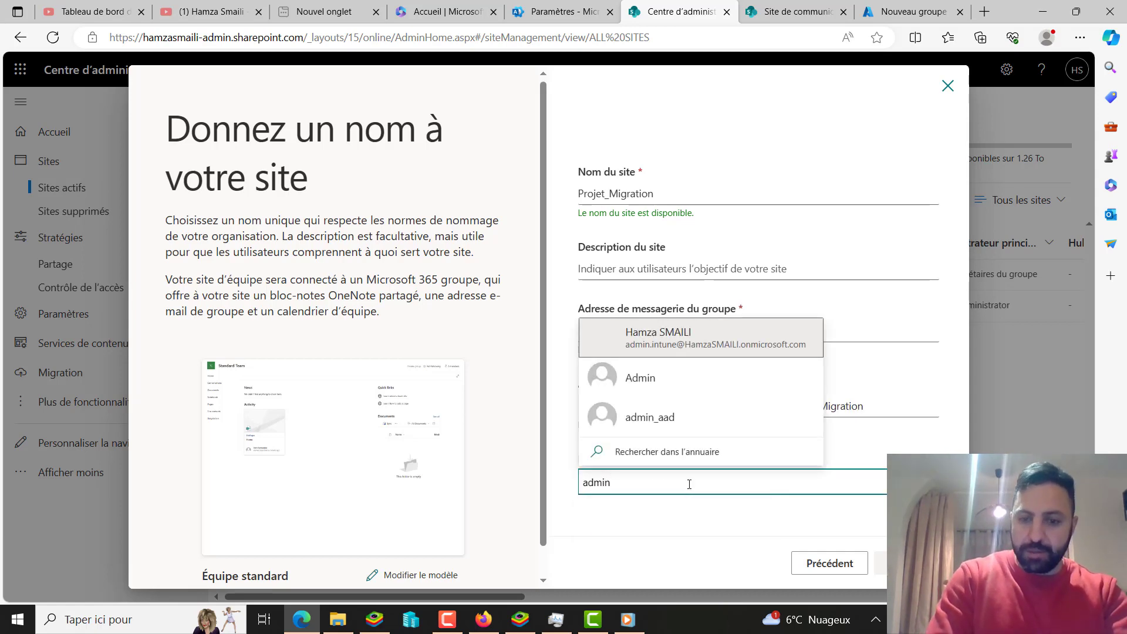
left_click(699, 356)
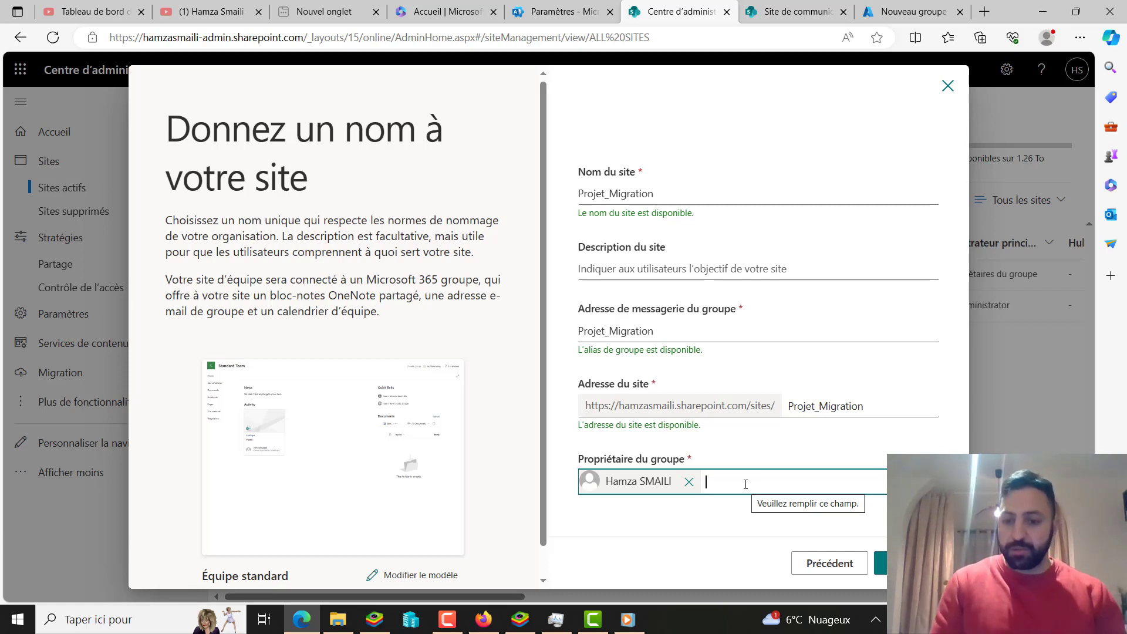
Step: Replace the group owner with another user's account and continue to the language and other options
type("alio")
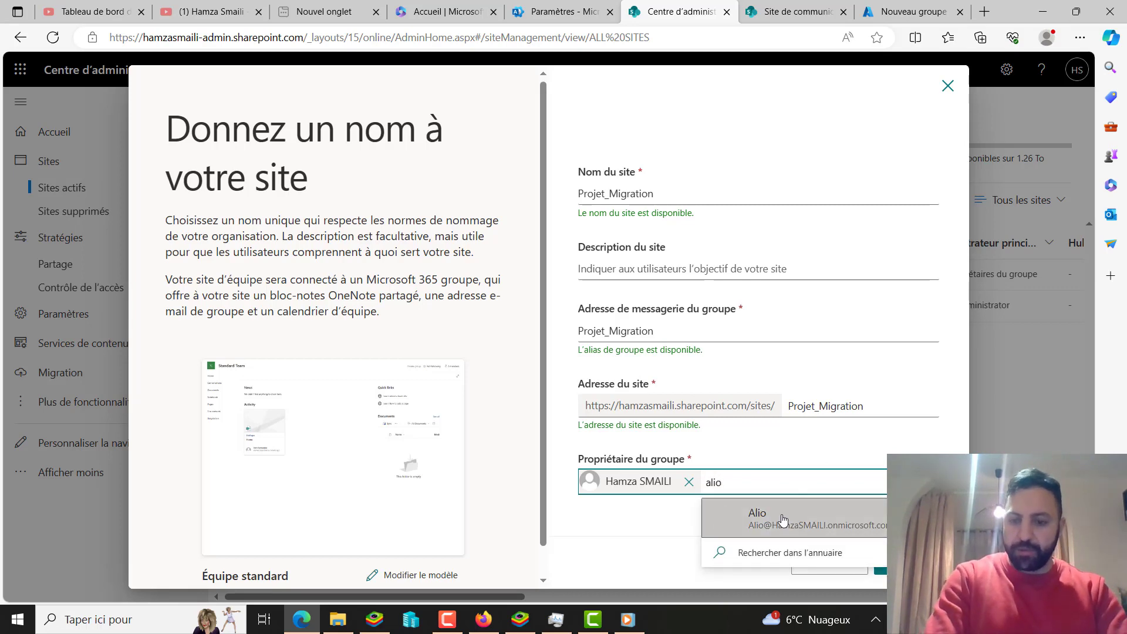
key("Return")
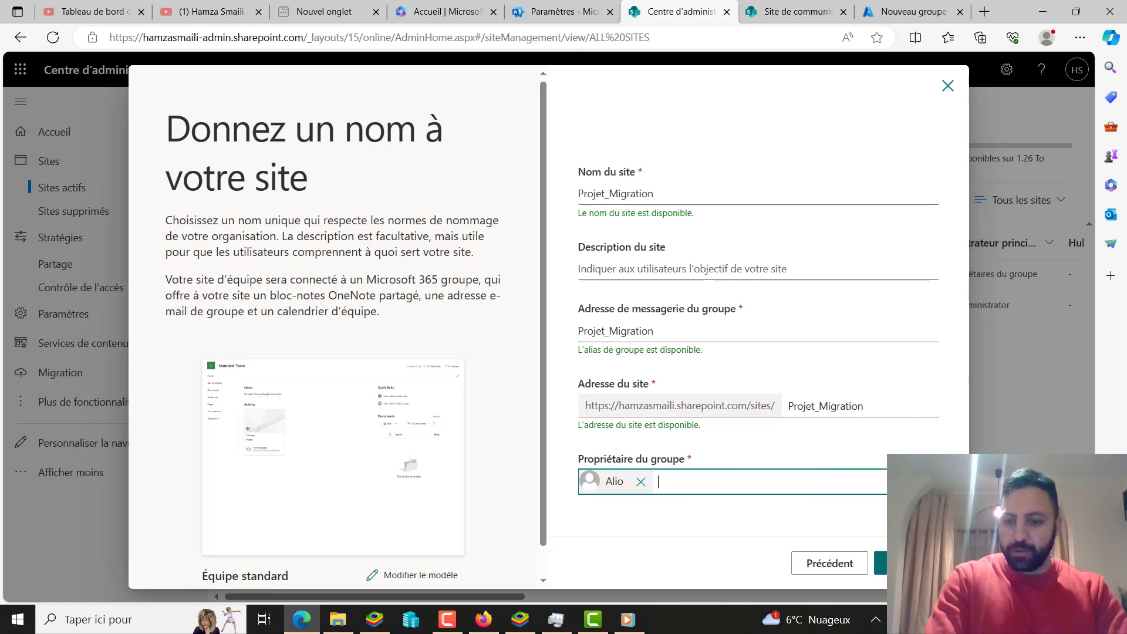
left_click(881, 563)
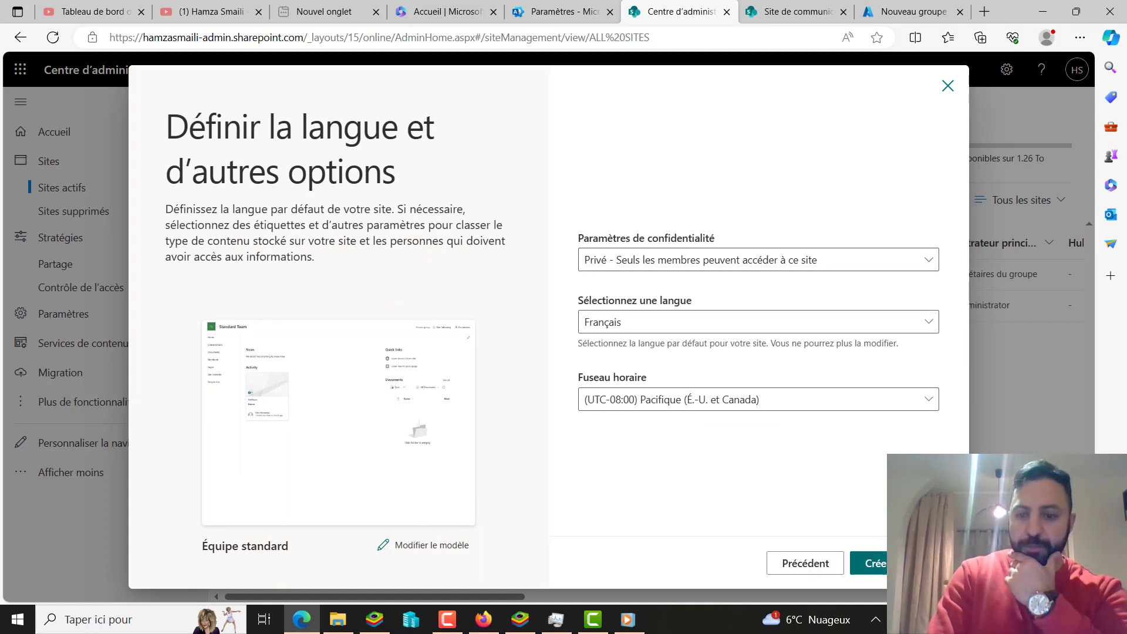
Step: Set the time zone to (UTC+01:00) Bruxelles, Copenhague, Madrid, Paris and create the site
left_click(778, 399)
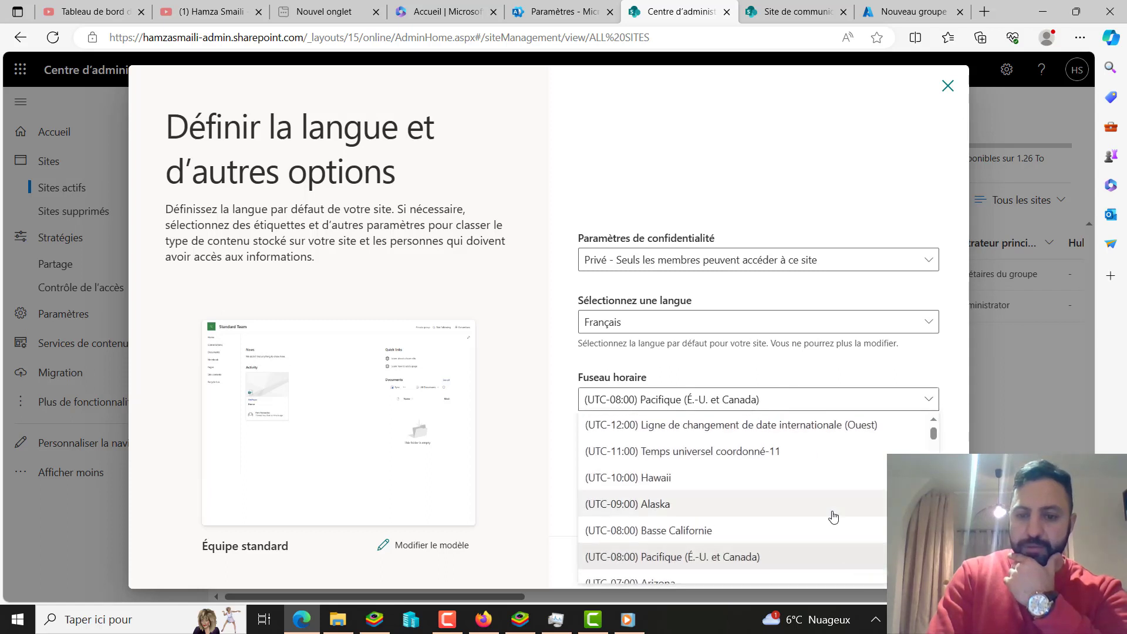
scroll(834, 517, "down", 3)
scroll(833, 516, "down", 5)
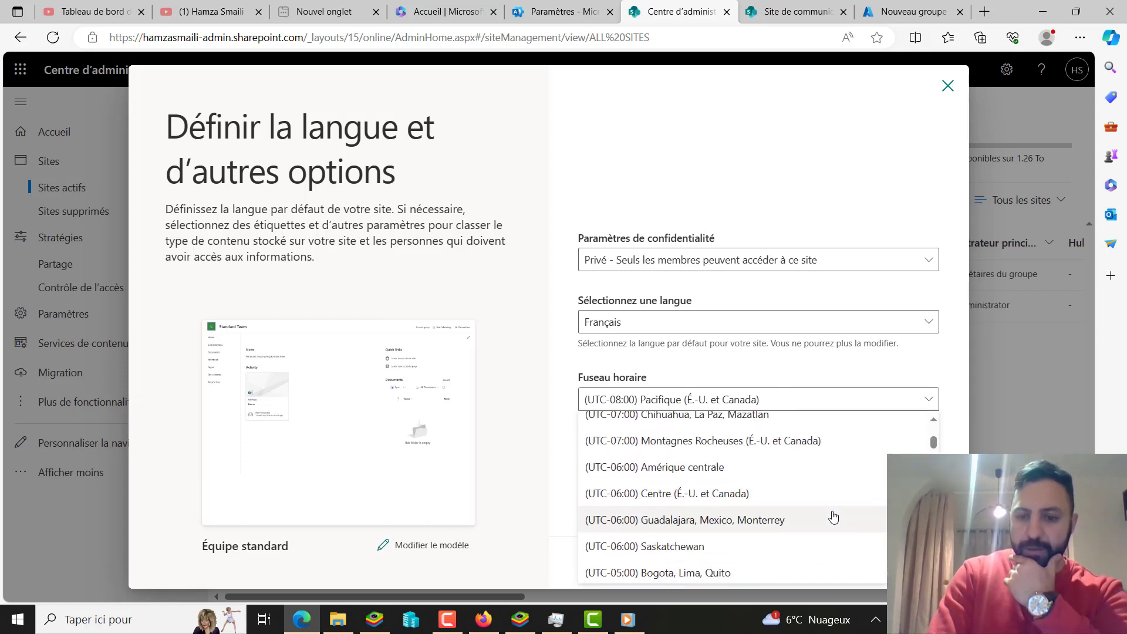
scroll(834, 516, "down", 8)
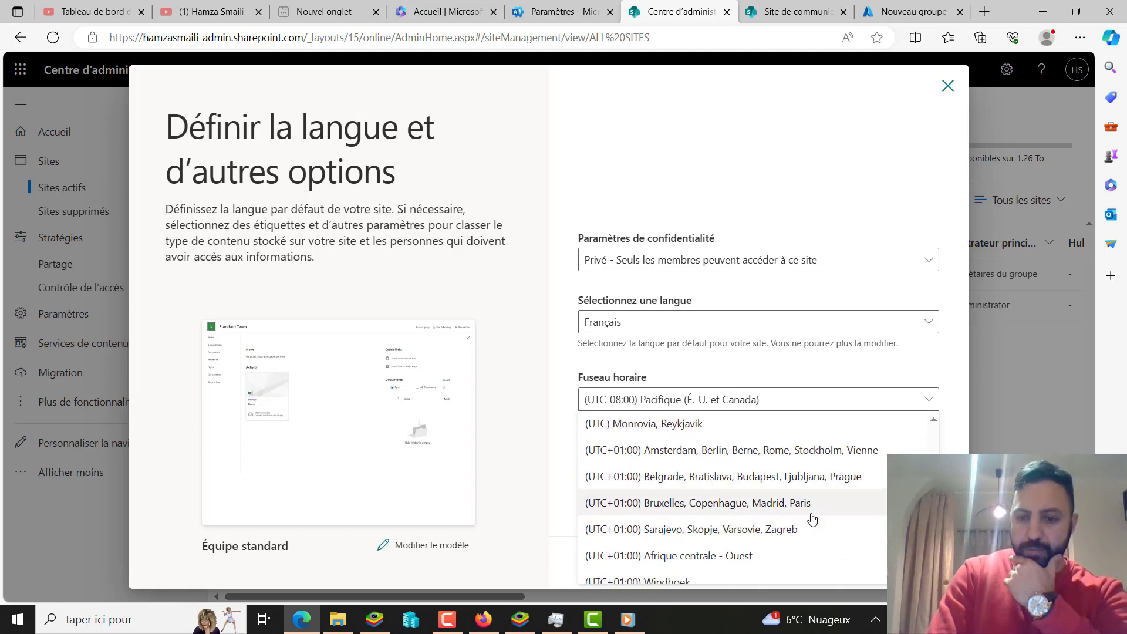
left_click(784, 507)
left_click(869, 563)
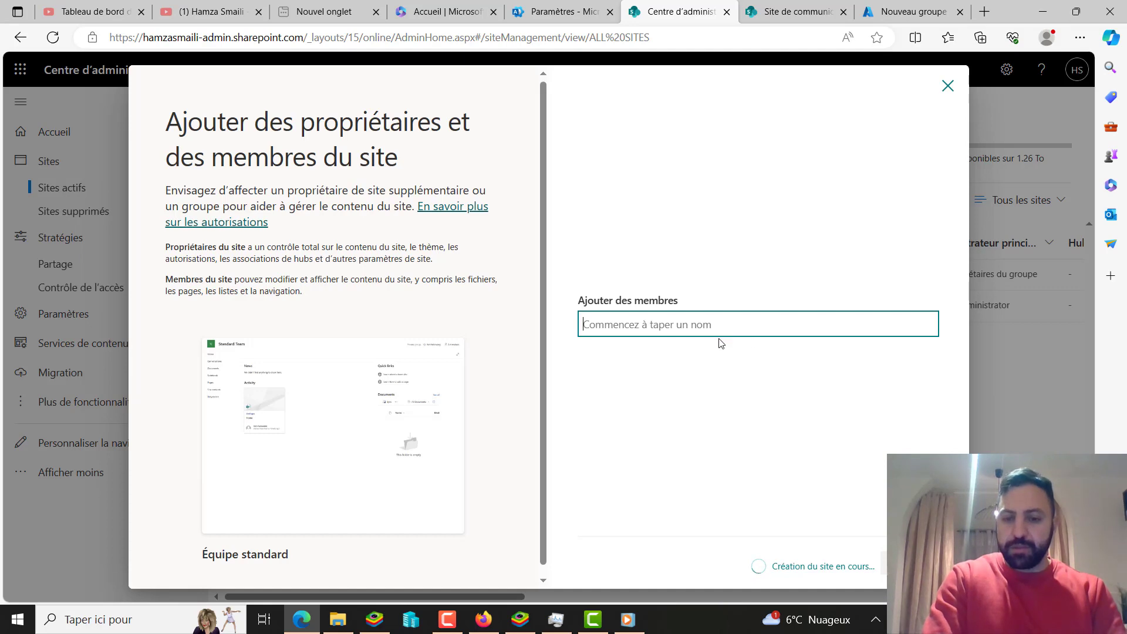
Step: Add the first account found by searching for "admi" as a site member and finish the site creation
type("admi")
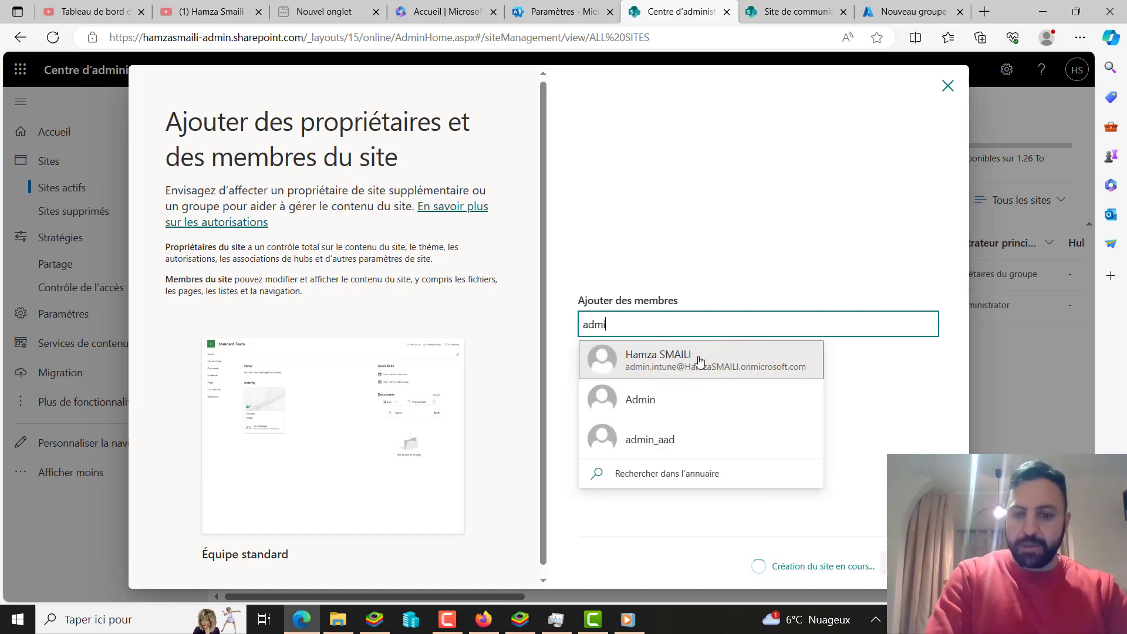
left_click(705, 363)
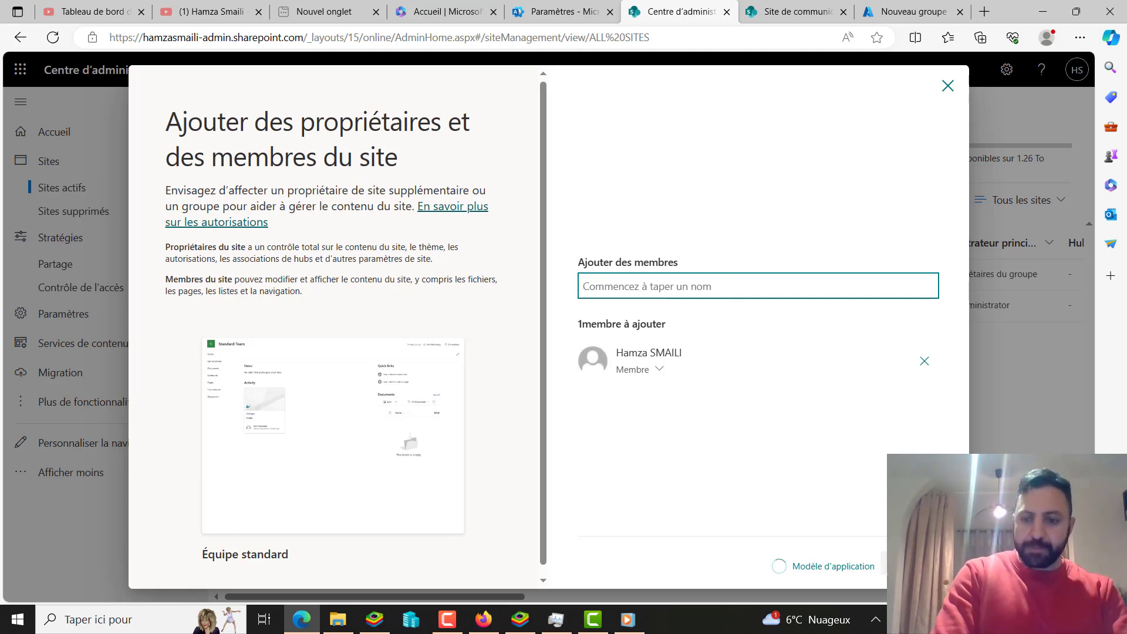
left_click(909, 563)
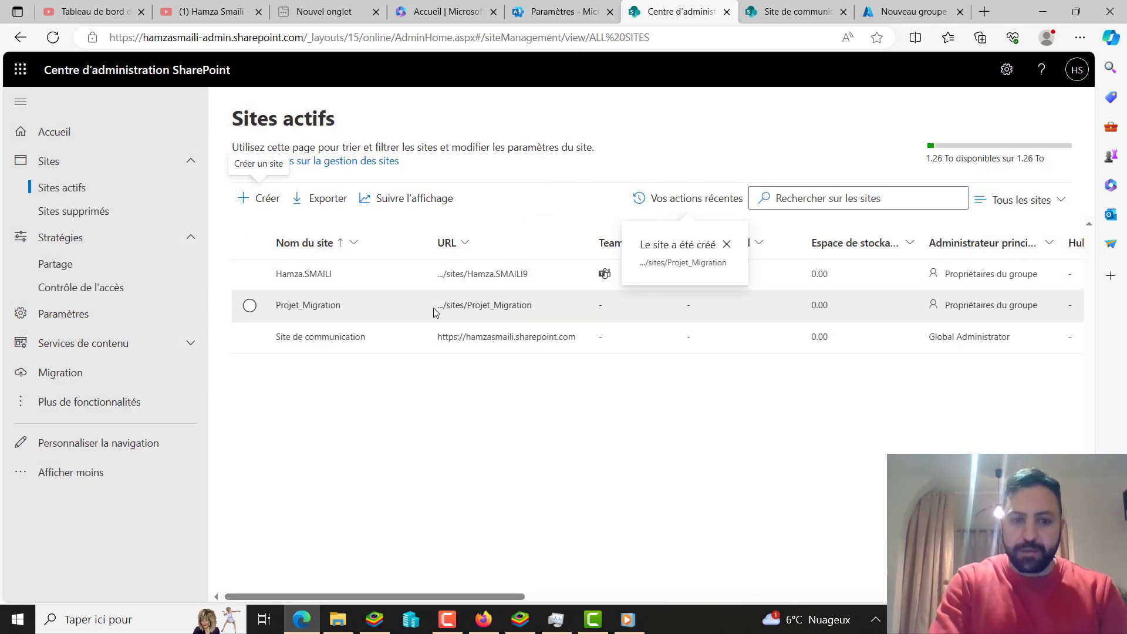
Step: View the details of the Projet_Migration site, try opening it from its URL and close the opened pages
left_click(330, 306)
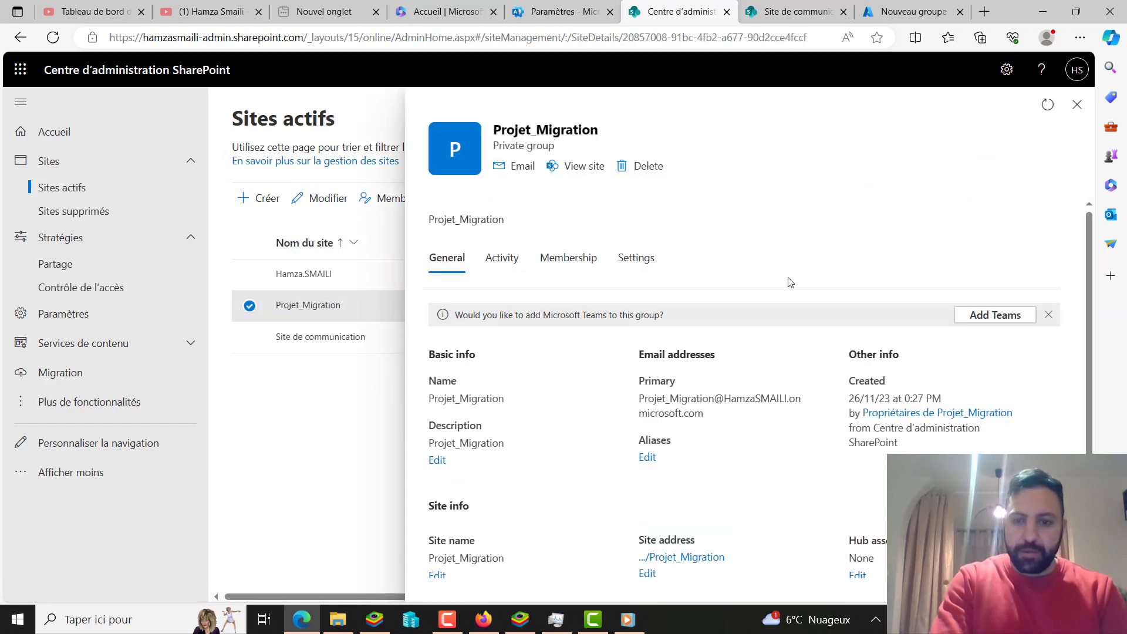
left_click(1077, 105)
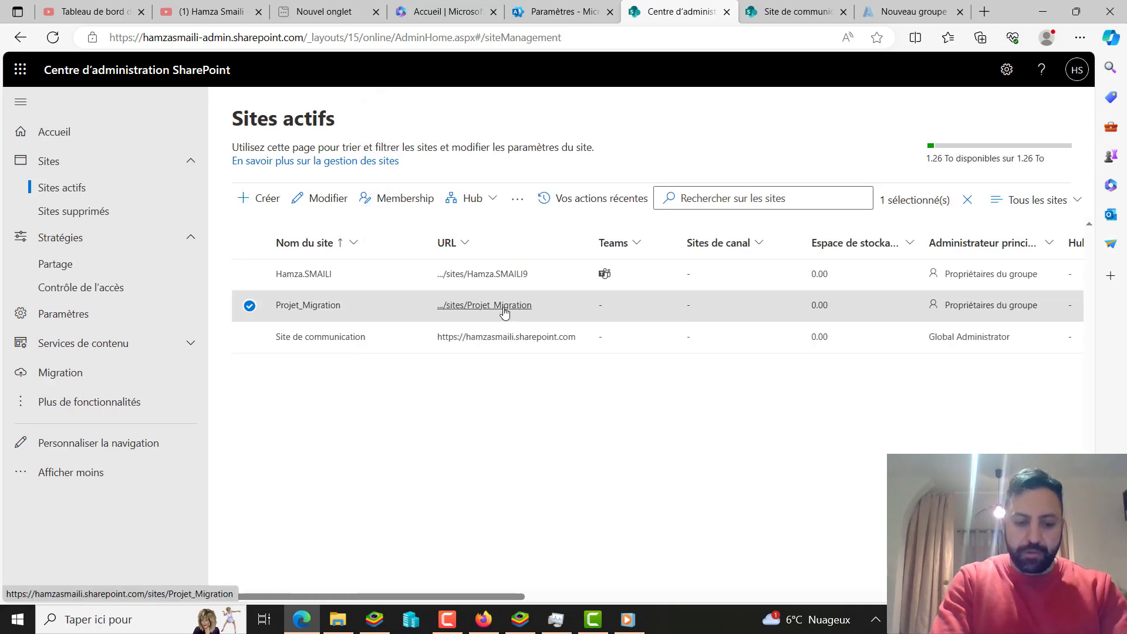
double_click(504, 312)
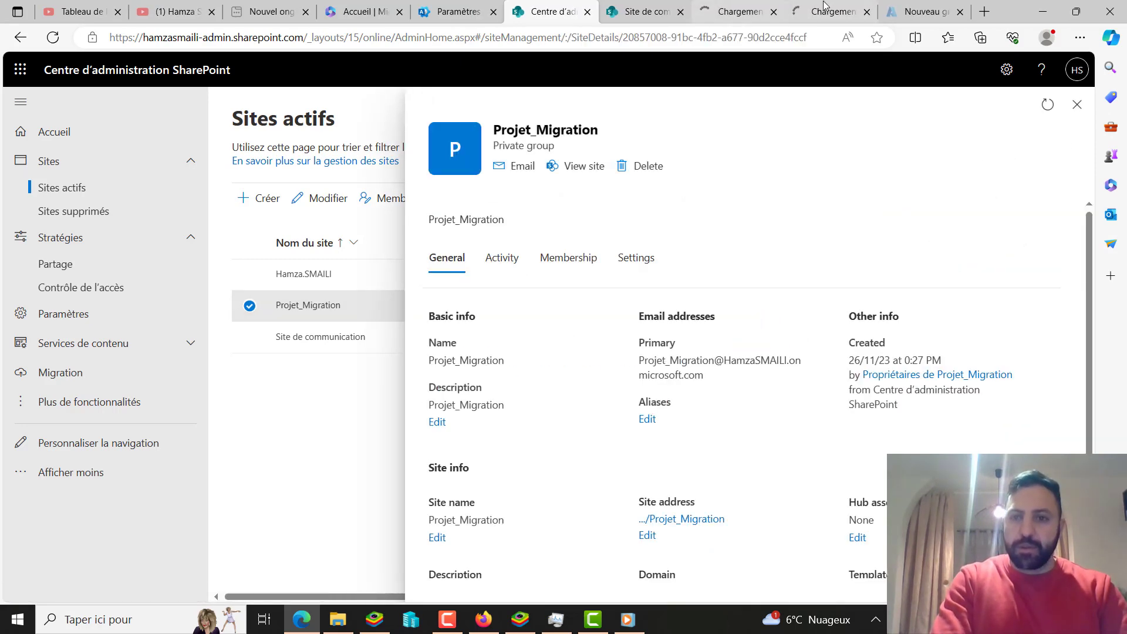
left_click(866, 12)
left_click(773, 5)
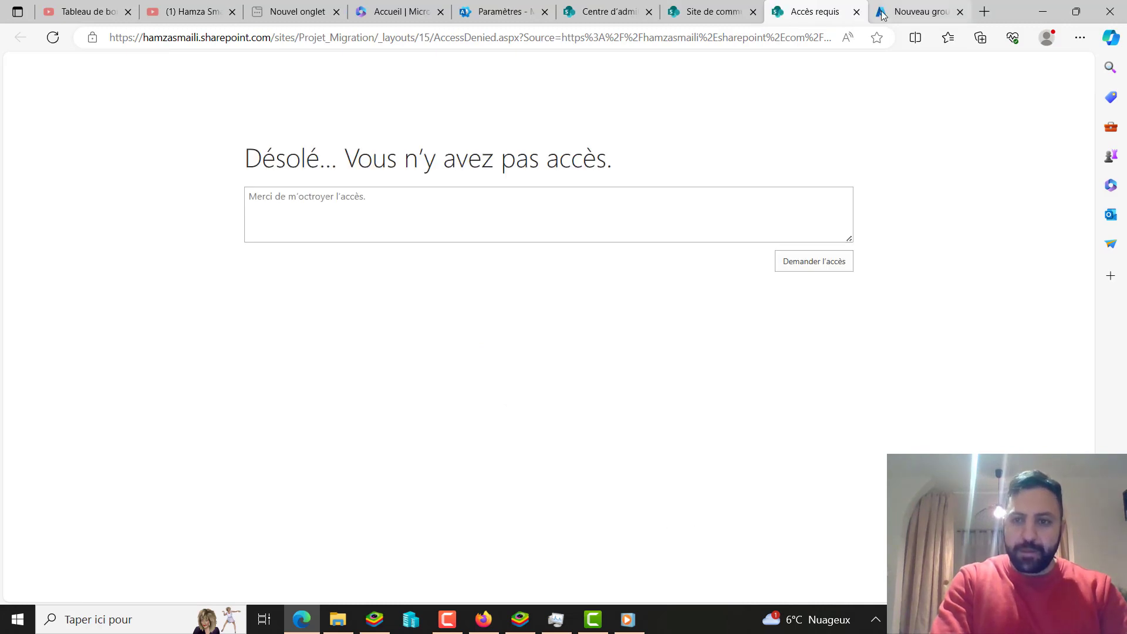
left_click(856, 12)
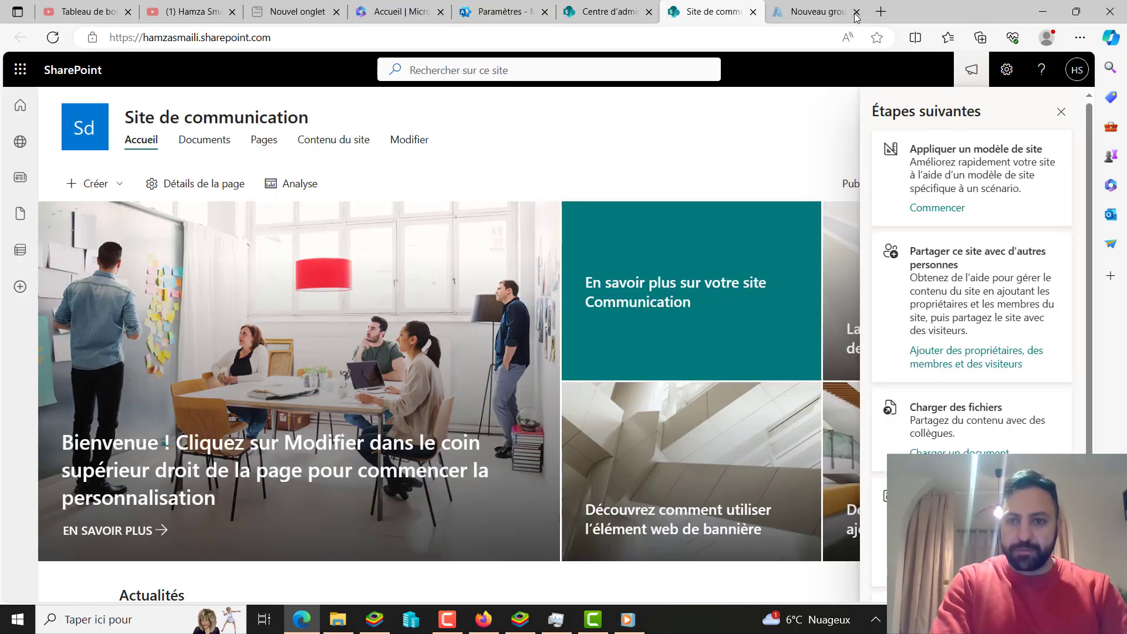